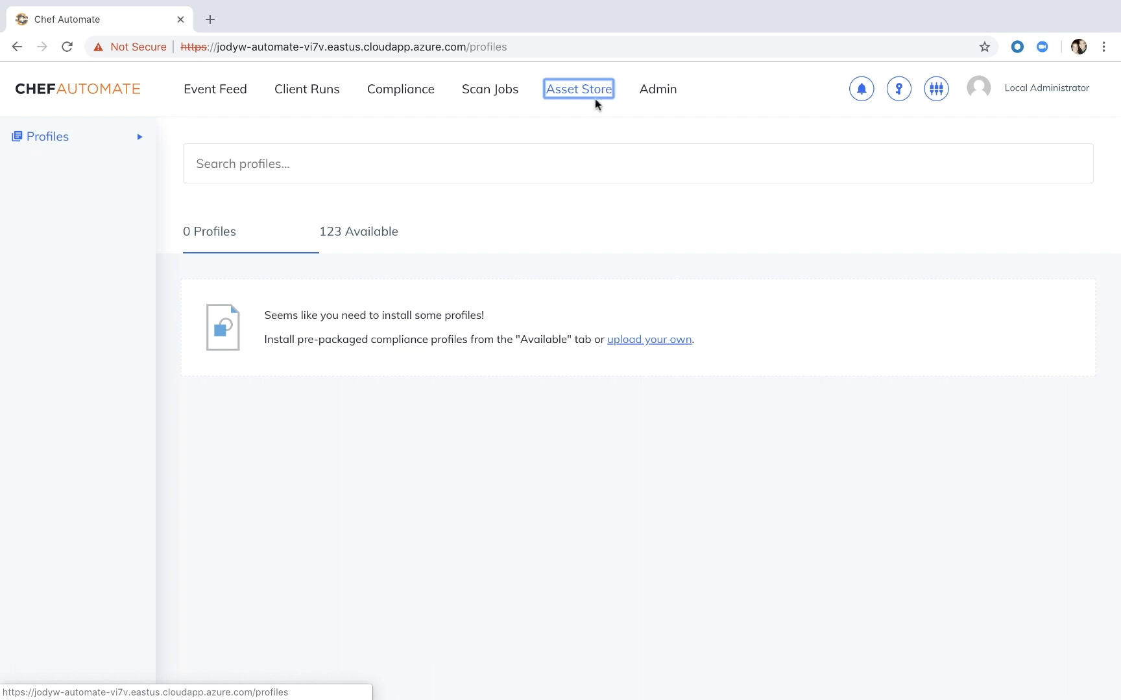
# - Browse the available pre-packaged compliance profiles, examining which platforms and CIS benchmark levels are offered
pyautogui.click(336, 242)
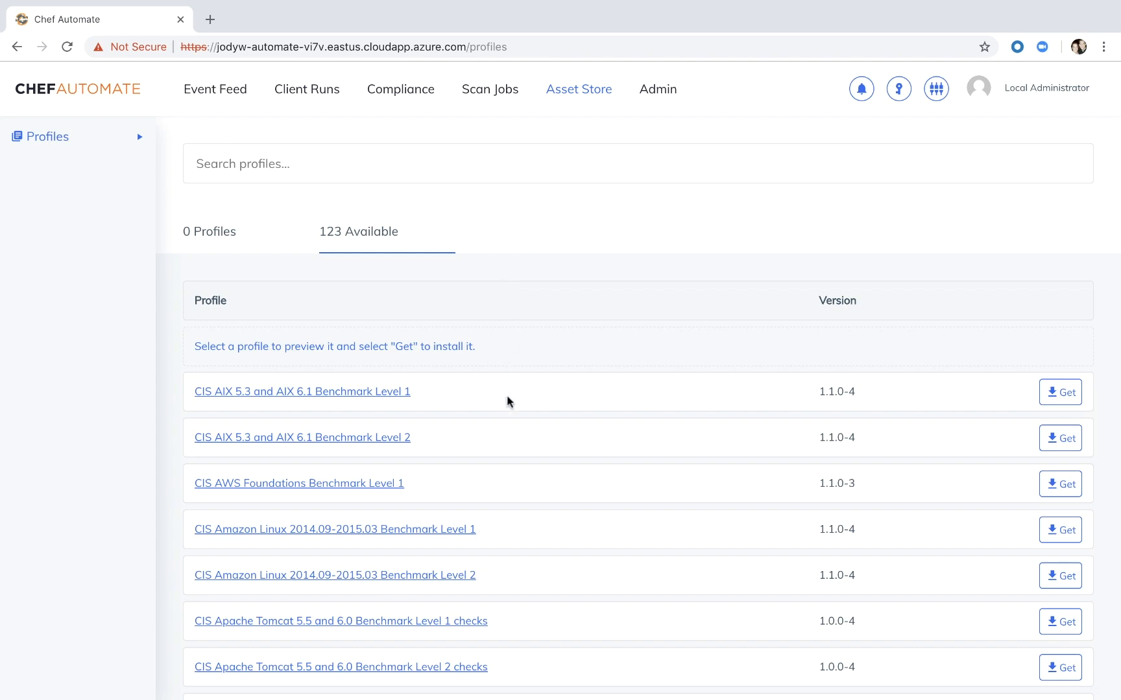
pyautogui.scroll(-6, 507, 401)
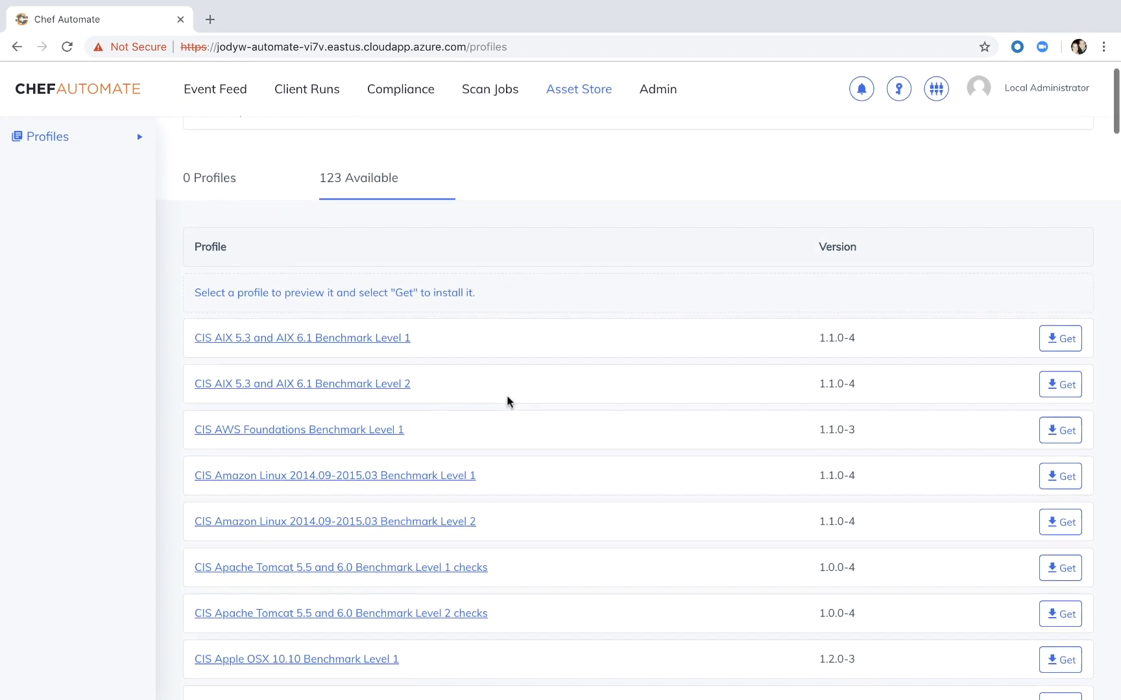
pyautogui.scroll(-3, 507, 401)
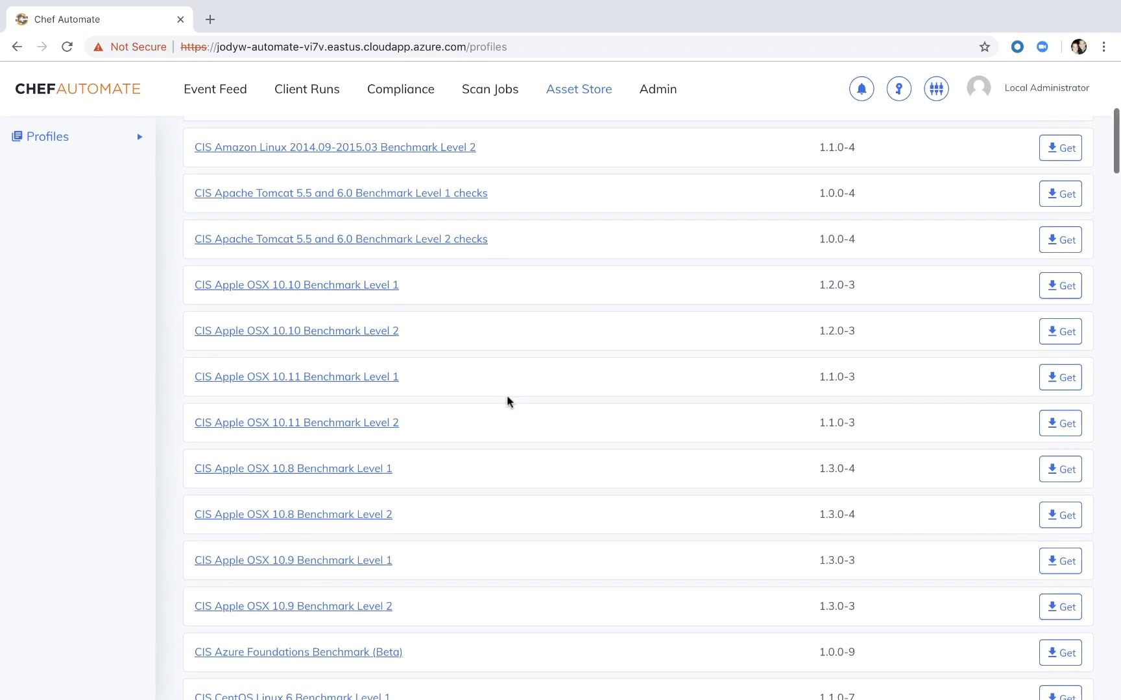
pyautogui.scroll(-12, 507, 401)
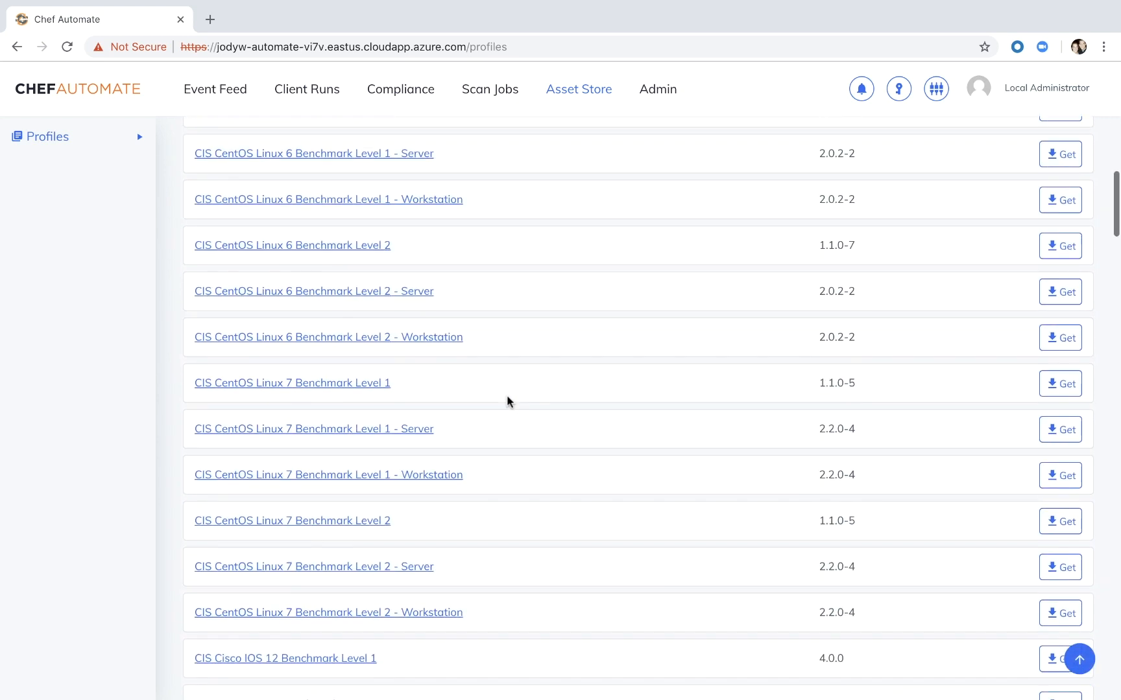
pyautogui.scroll(-1, 507, 401)
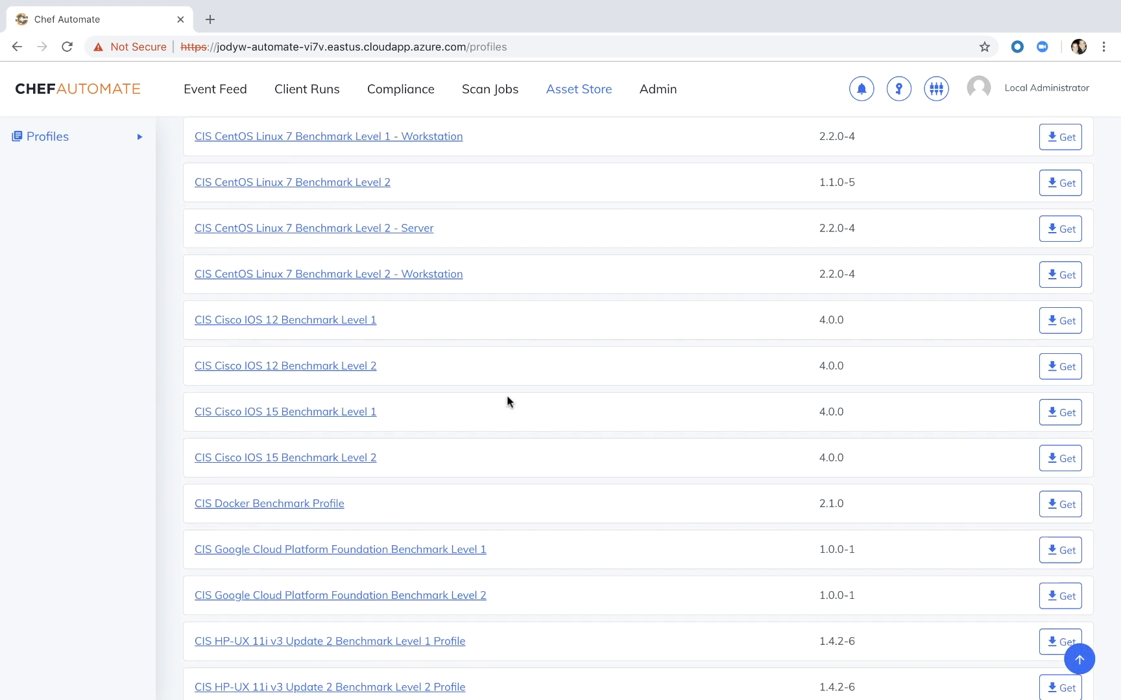
pyautogui.scroll(-6, 507, 397)
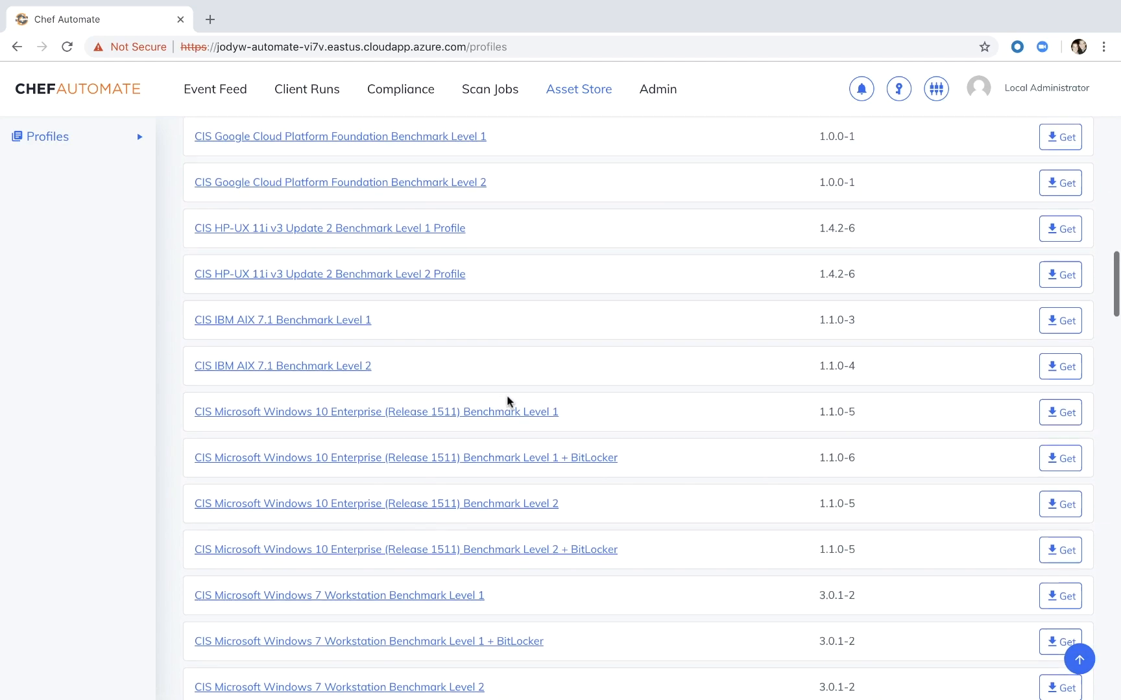
pyautogui.scroll(-8, 507, 401)
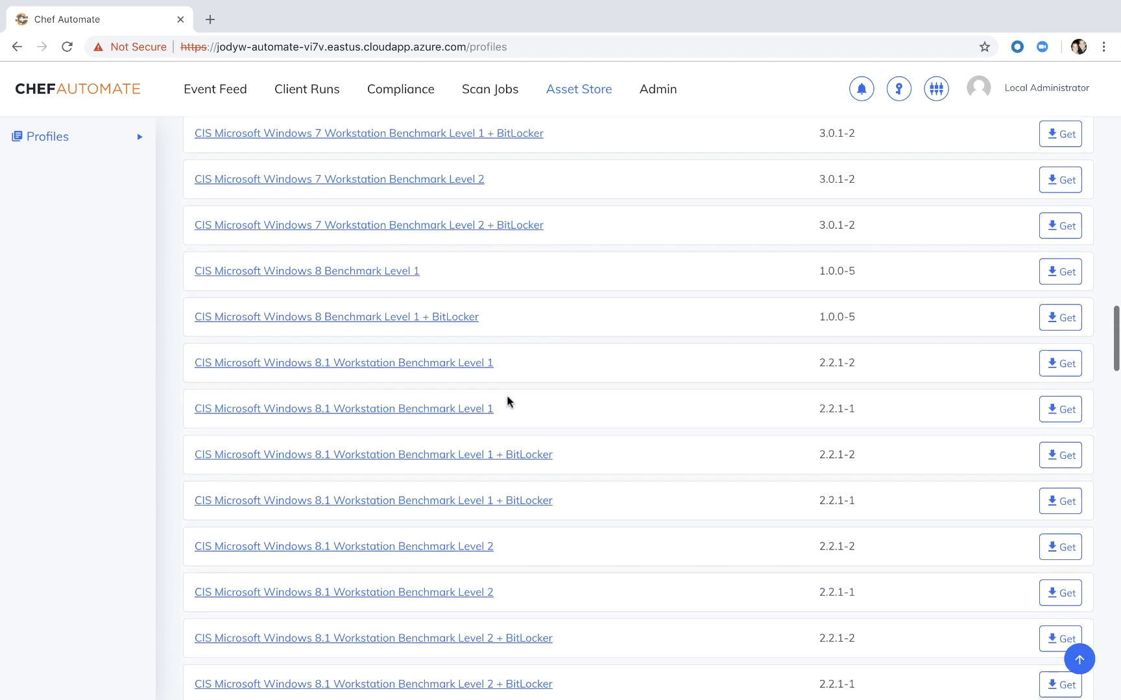
pyautogui.scroll(-5, 507, 401)
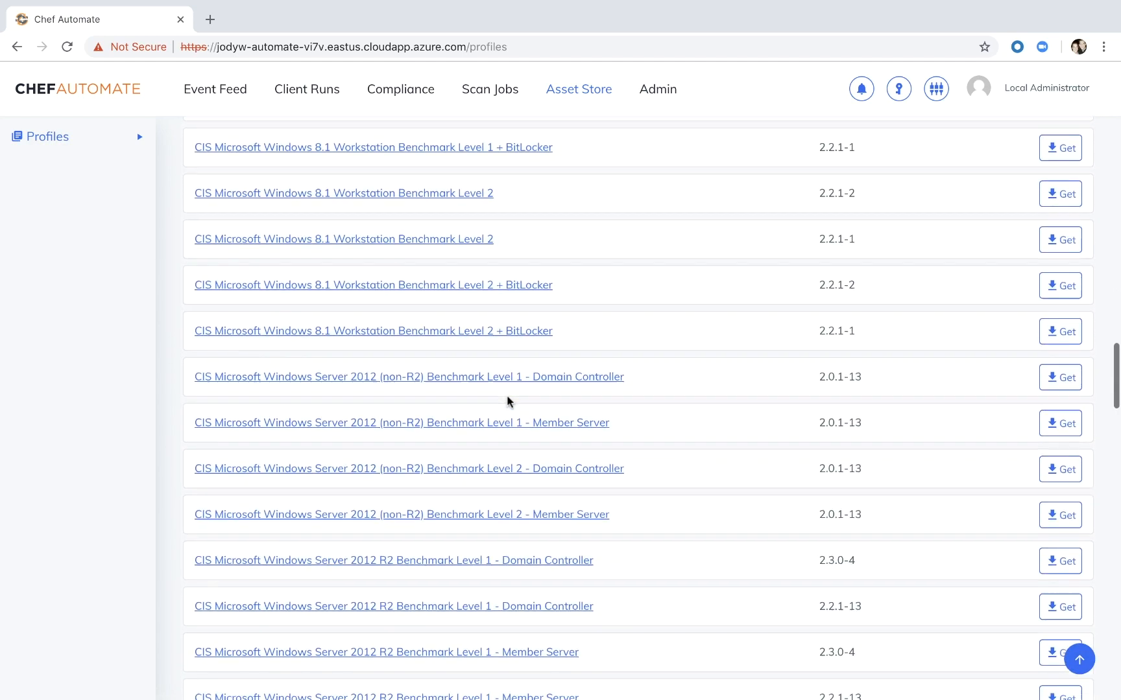
pyautogui.scroll(-9, 507, 397)
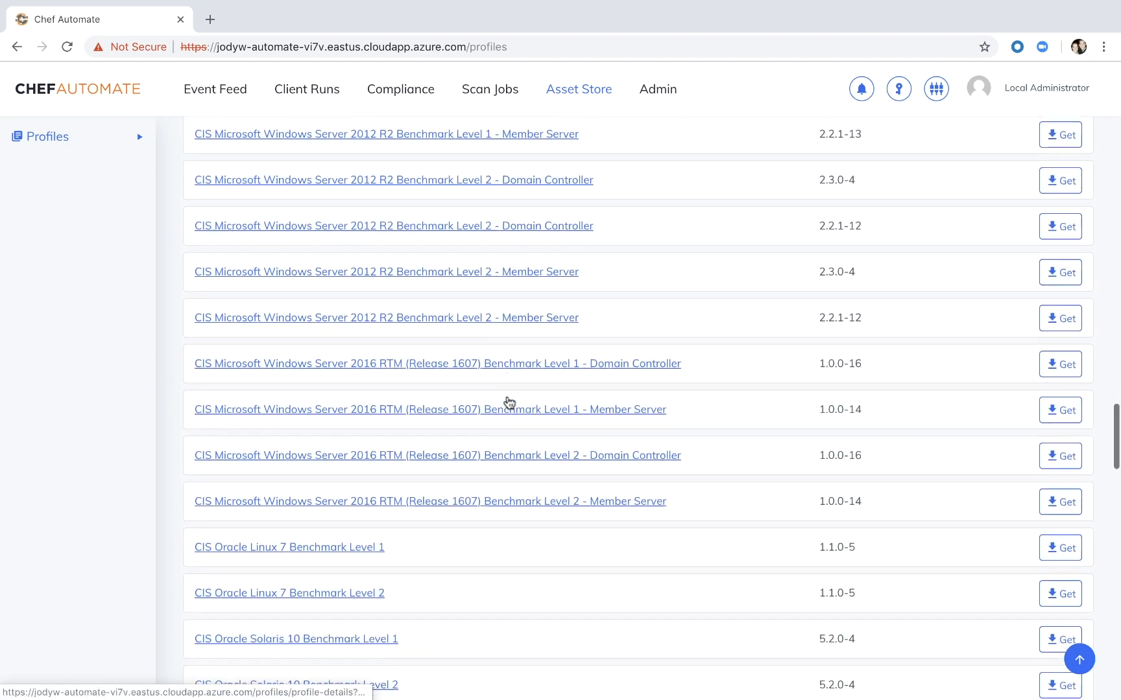
pyautogui.scroll(-4, 509, 403)
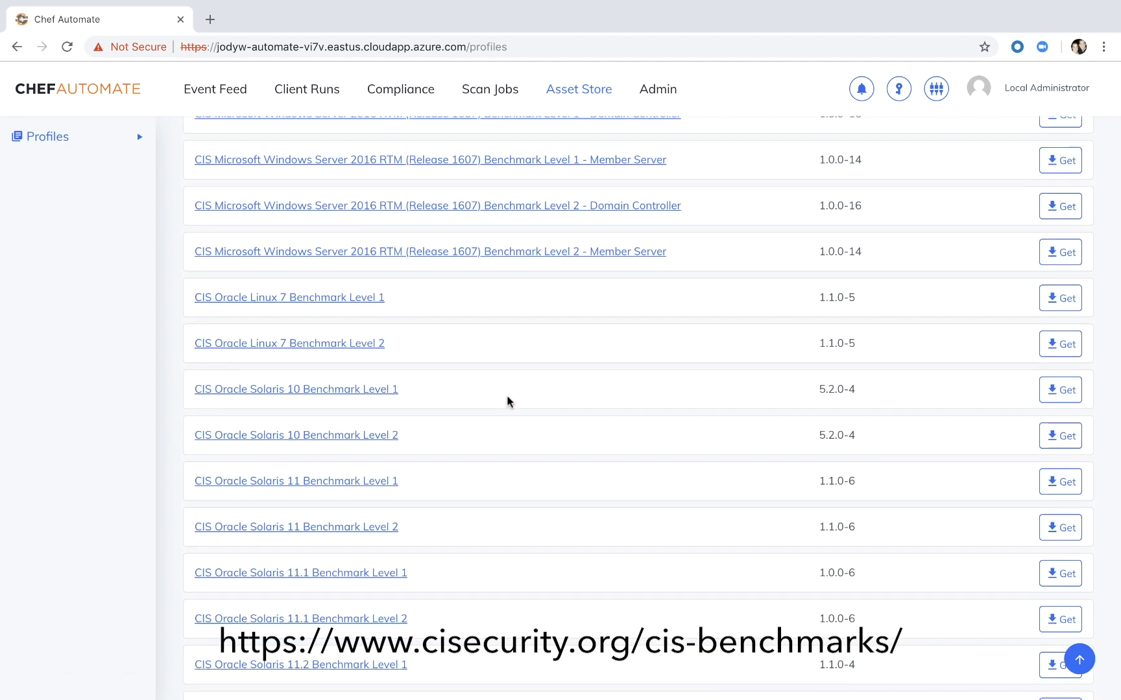
pyautogui.scroll(20, 507, 401)
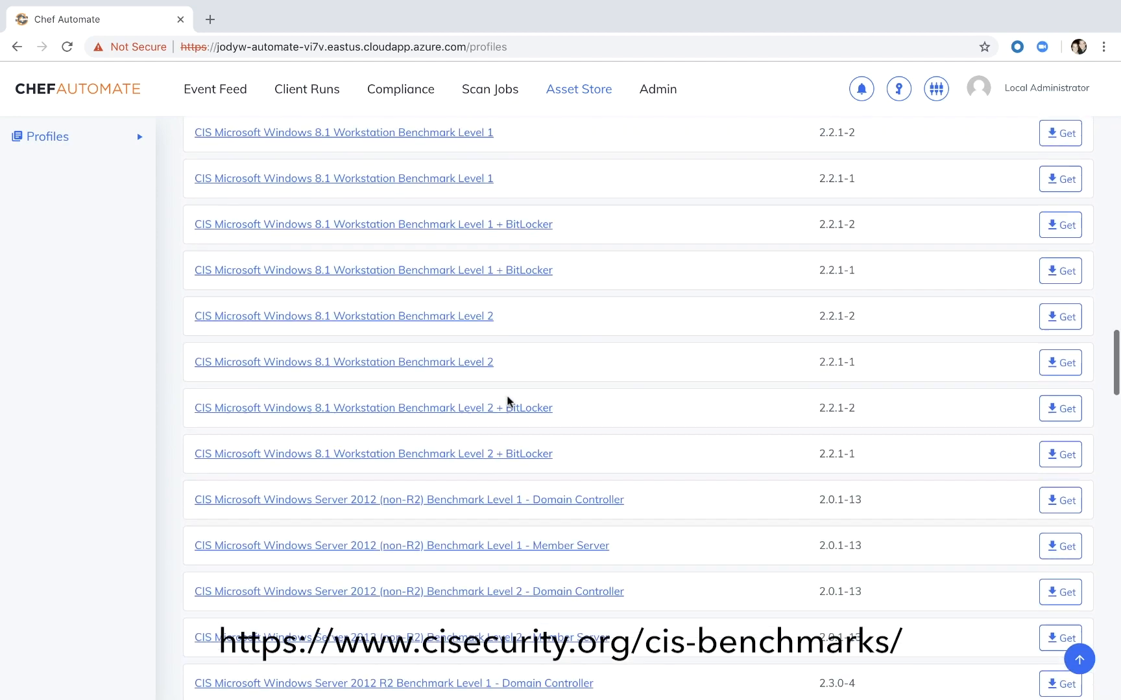
pyautogui.scroll(4, 507, 401)
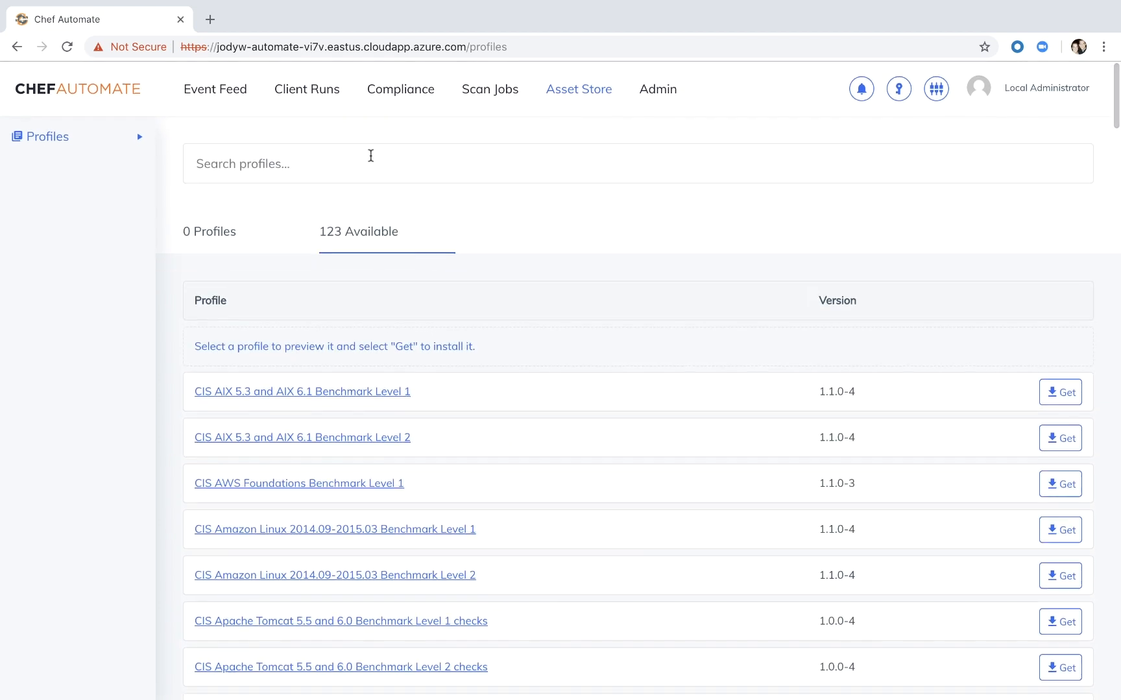
# - Search the available profiles for ubuntu, install CIS Ubuntu Linux 16.04 LTS Benchmark Level 1 - Server, and clear the search
pyautogui.click(369, 157)
pyautogui.write('ubuntu')
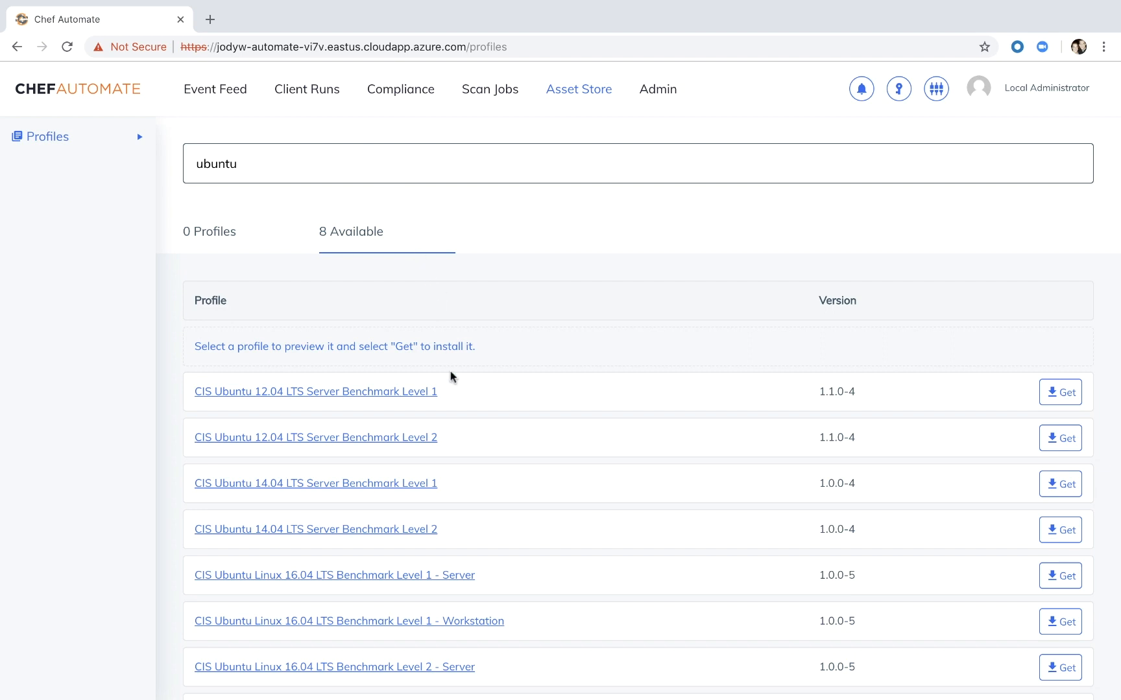
pyautogui.scroll(-2, 450, 372)
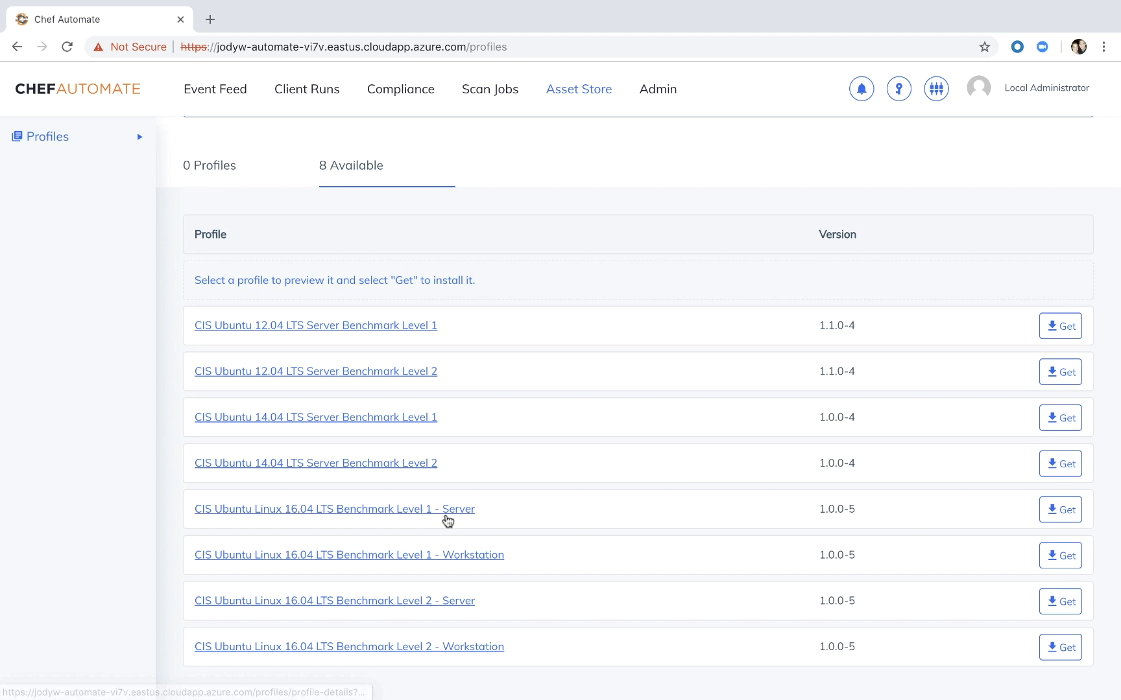
pyautogui.click(1061, 515)
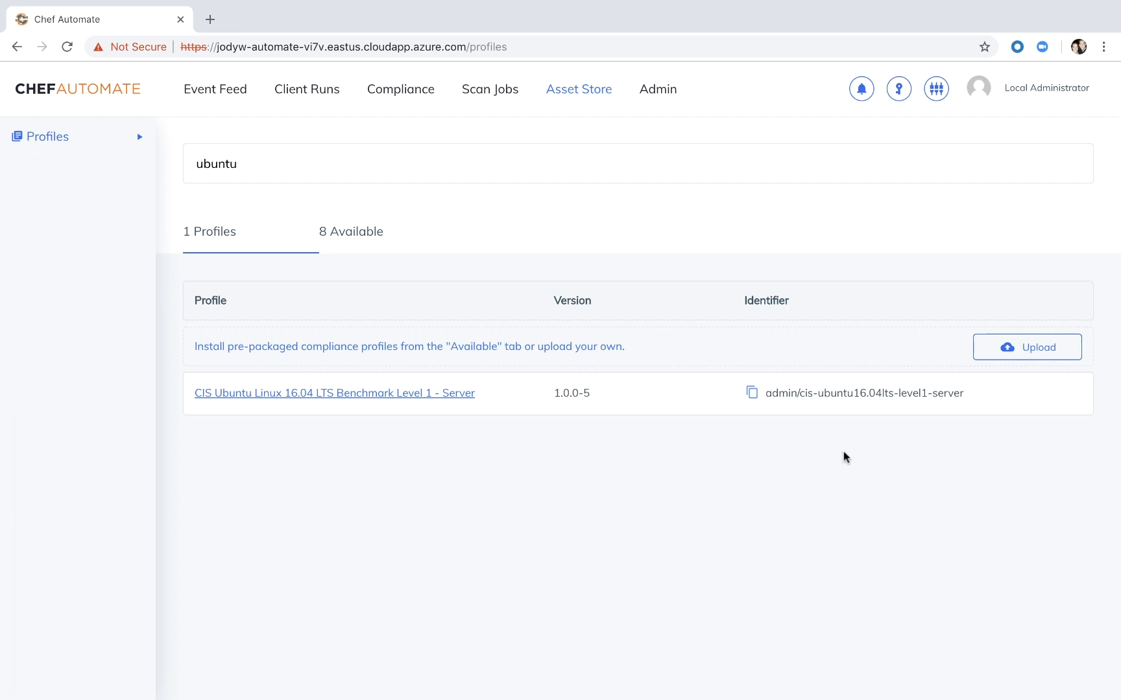
pyautogui.doubleClick(269, 163)
pyautogui.press('BackSpace')
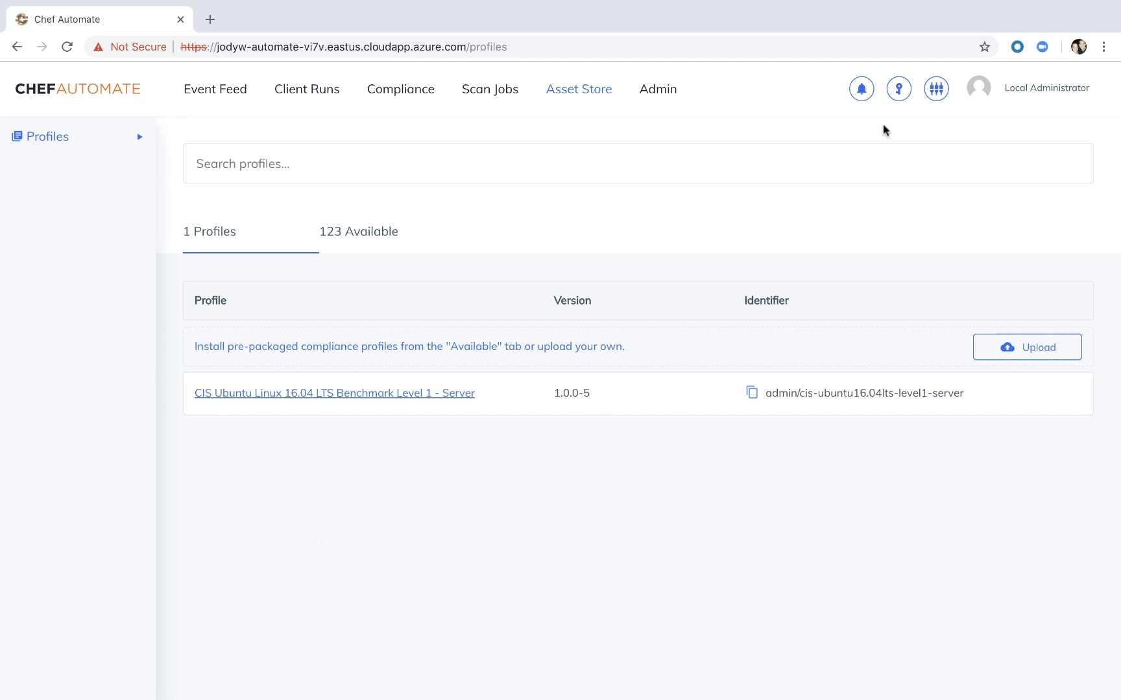
# - Start a new SSH credential, giving it the owner's short name as its unique name and chef as the username
pyautogui.click(898, 89)
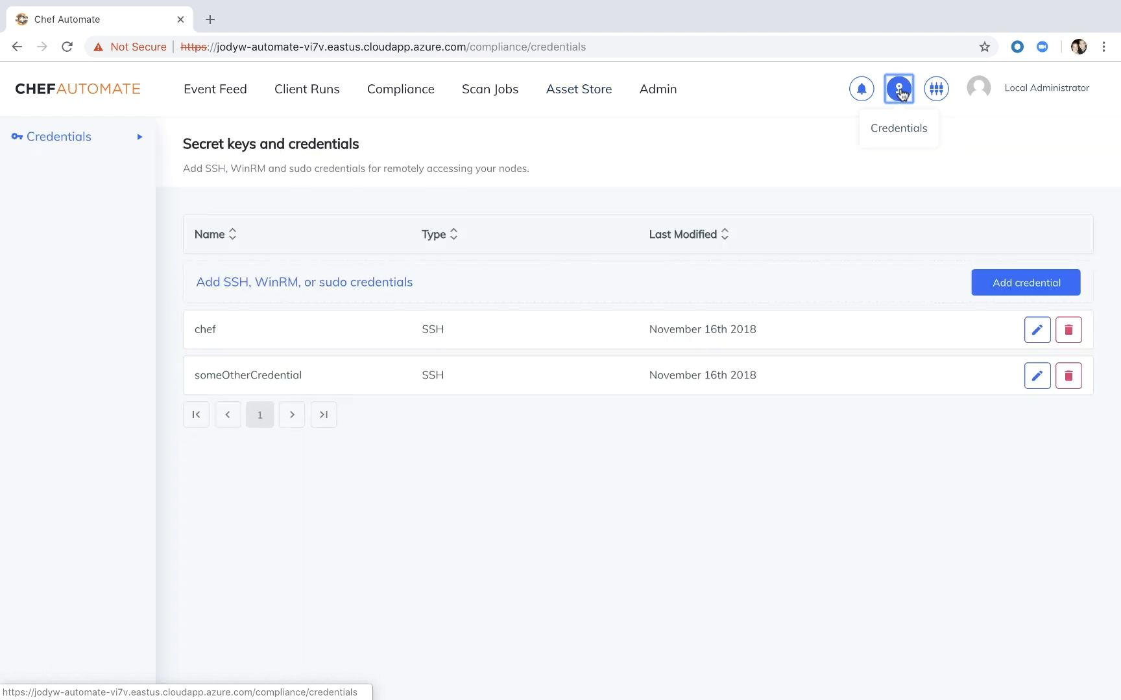
pyautogui.click(991, 281)
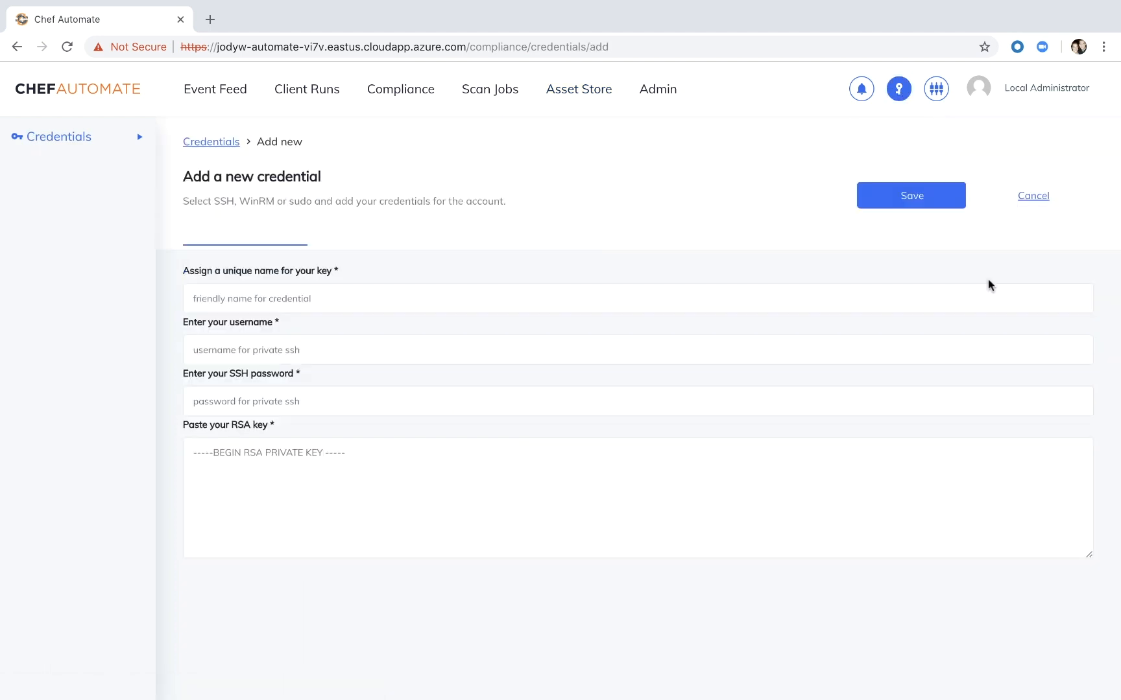
pyautogui.click(452, 302)
pyautogui.write('jodyw')
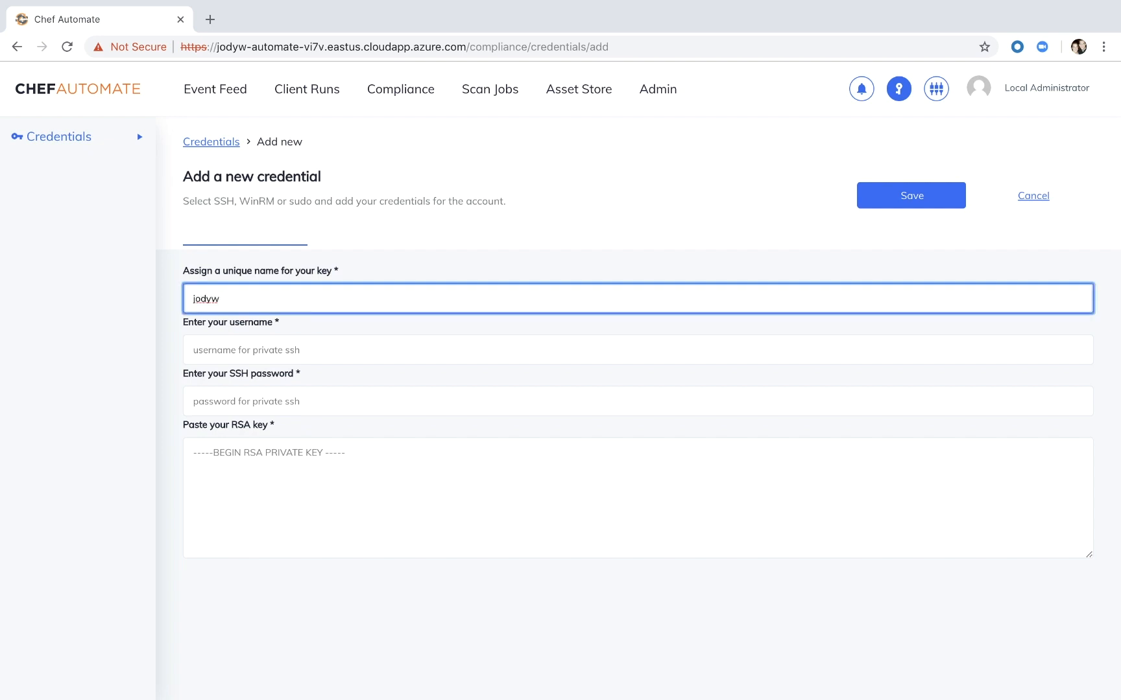
pyautogui.press('Tab')
pyautogui.write('chef')
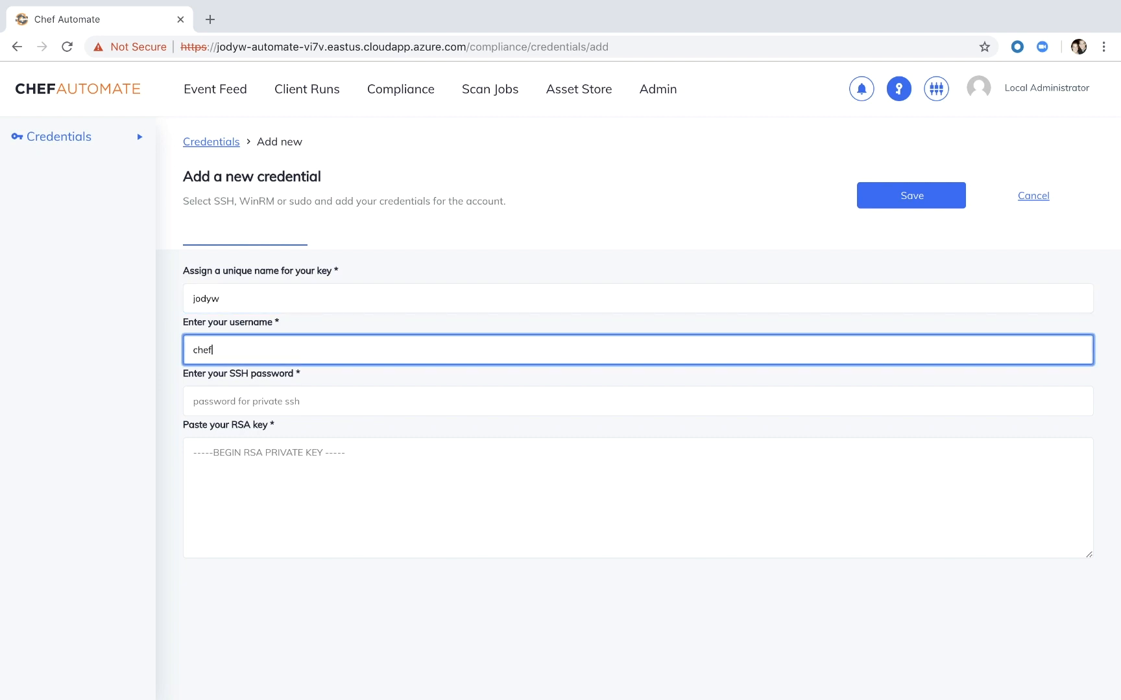
# - Enter the SSH password for the new credential, leave the RSA key empty, and save it
pyautogui.press('Tab')
pyautogui.write('chef123')
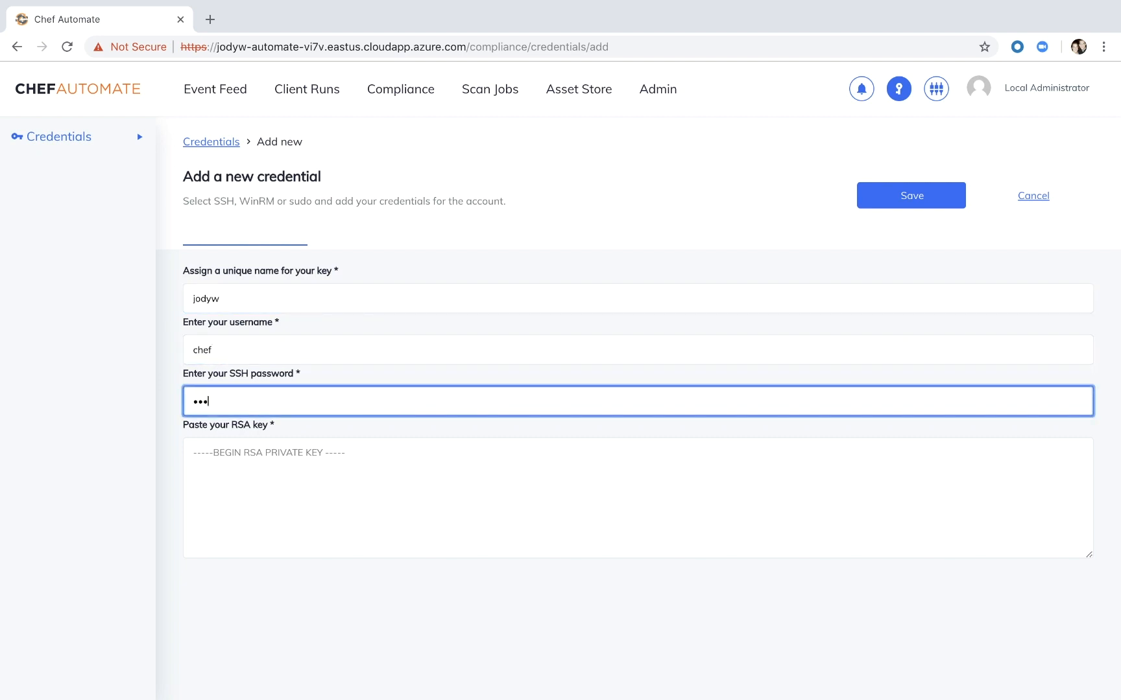
pyautogui.write('4')
pyautogui.click(466, 508)
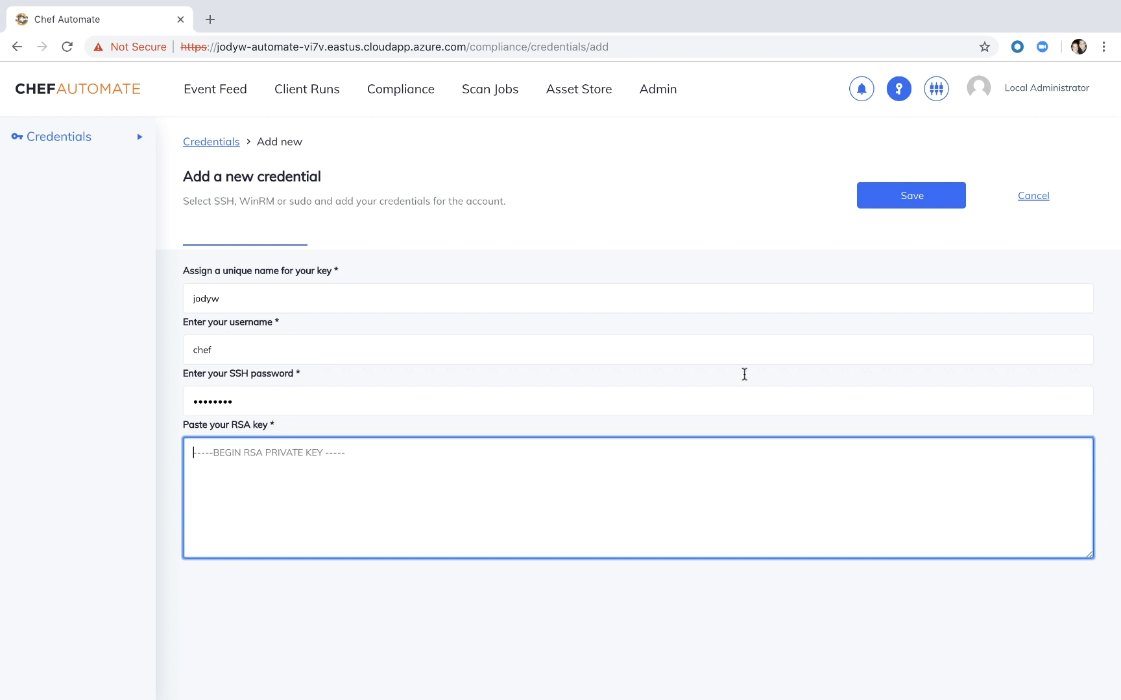
pyautogui.click(902, 201)
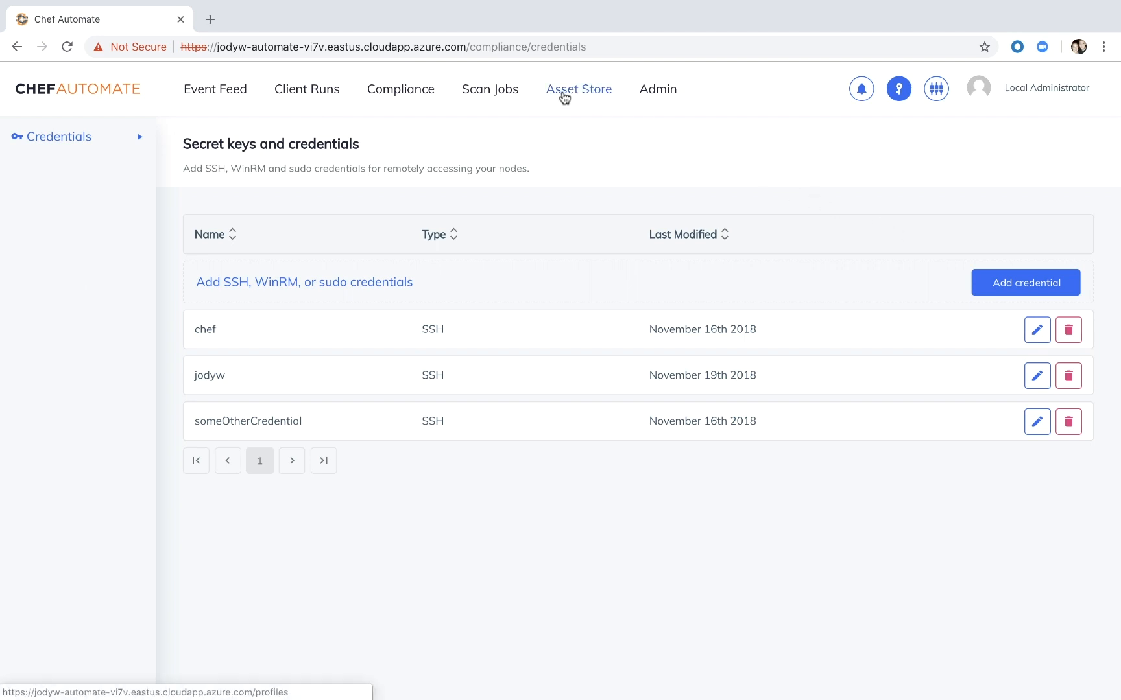
# - Start adding a node for scan jobs with IP 34.203.203.152 and the custom name prefix node1
pyautogui.click(491, 93)
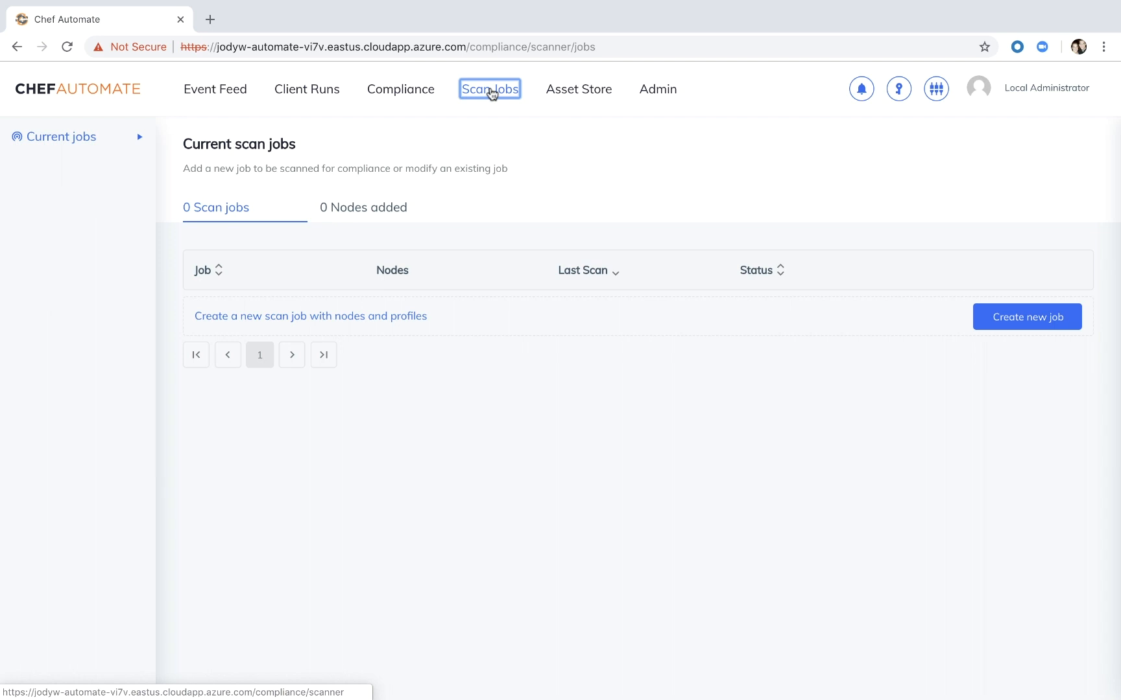
pyautogui.click(370, 219)
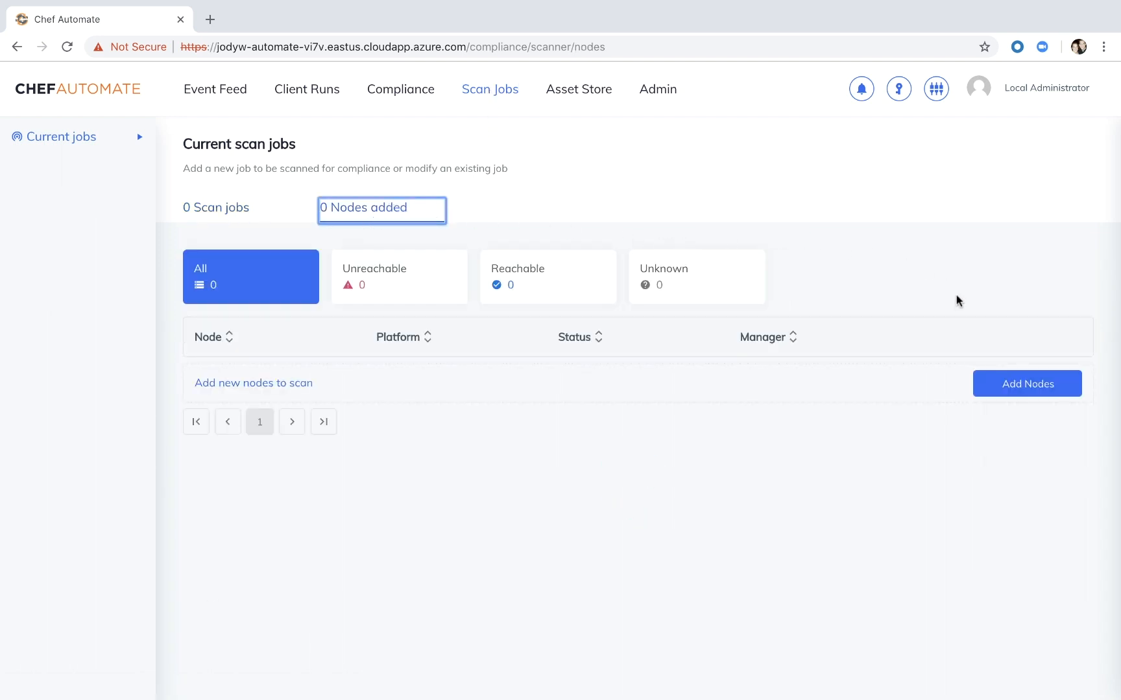
pyautogui.click(1010, 392)
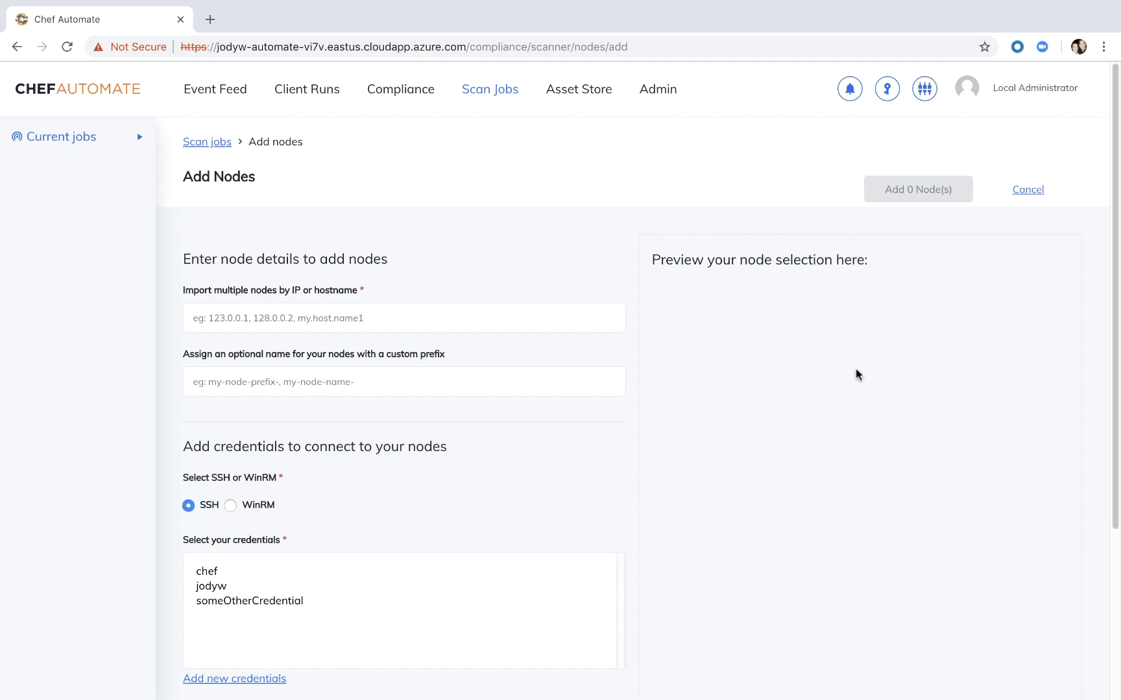
pyautogui.click(544, 318)
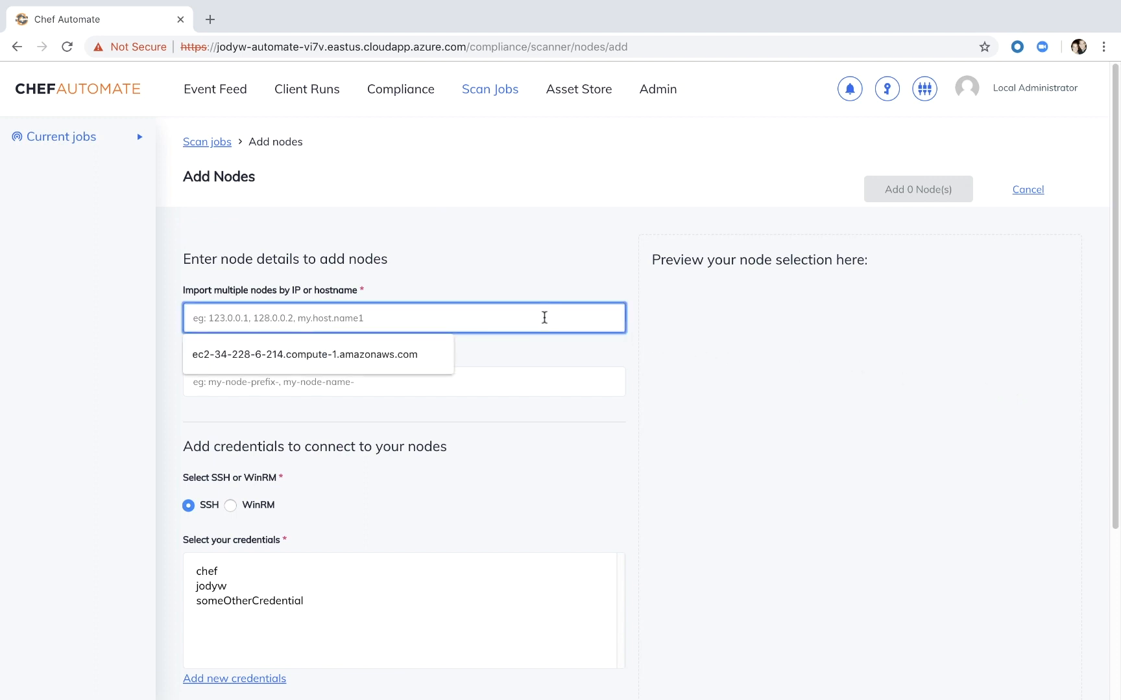
pyautogui.write('34.203.203.152')
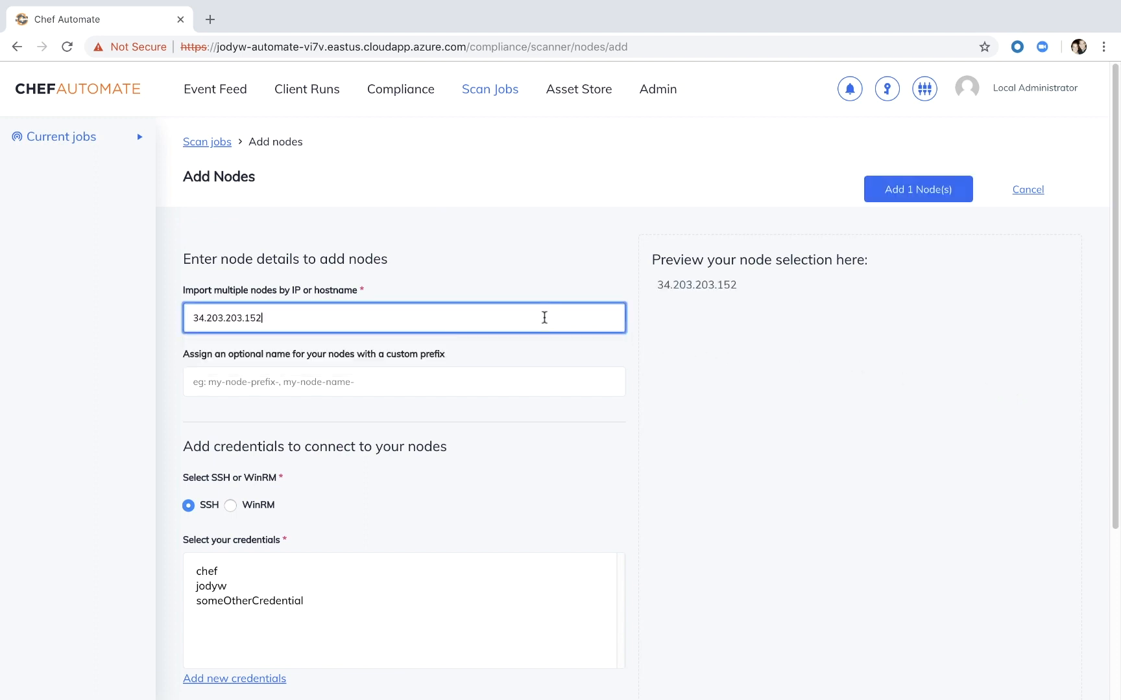
pyautogui.click(342, 378)
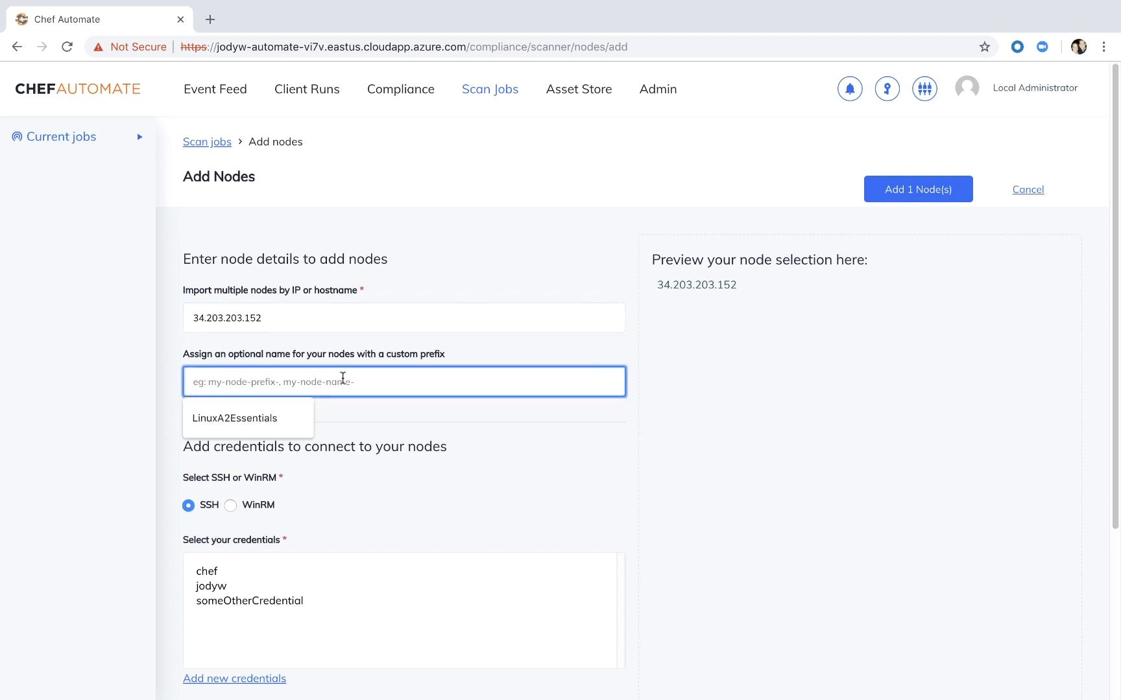
pyautogui.write('node1')
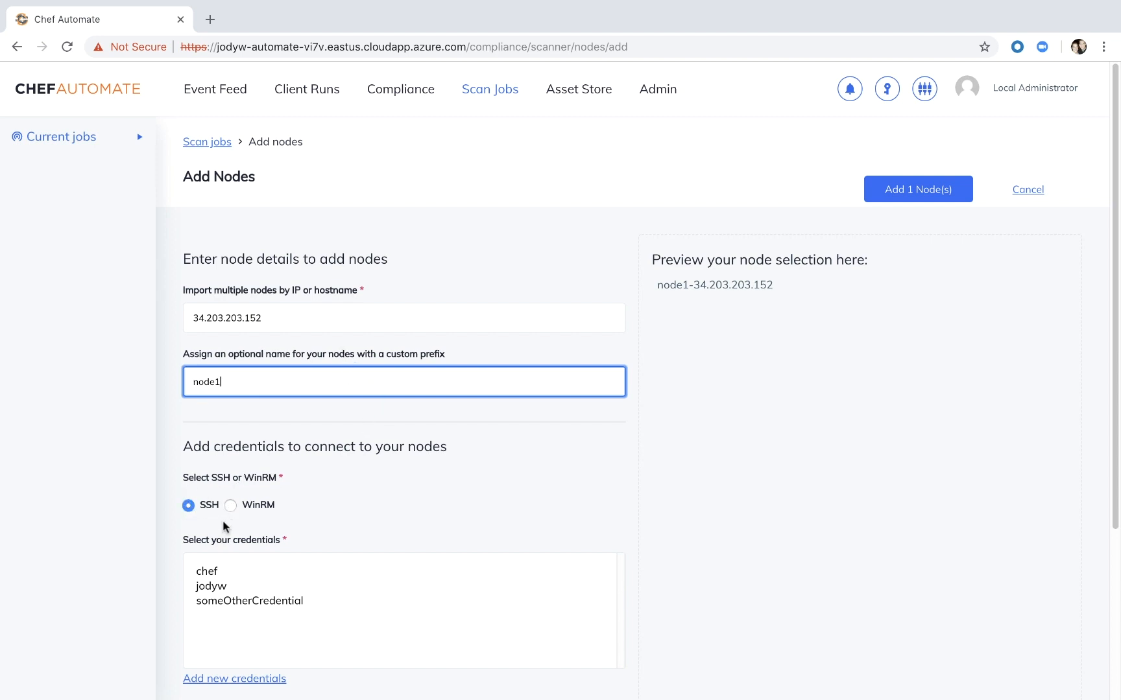
# - Assign the owner's SSH credential to the node on port 22 without sudo, add the node, and recheck its connection status
pyautogui.click(212, 587)
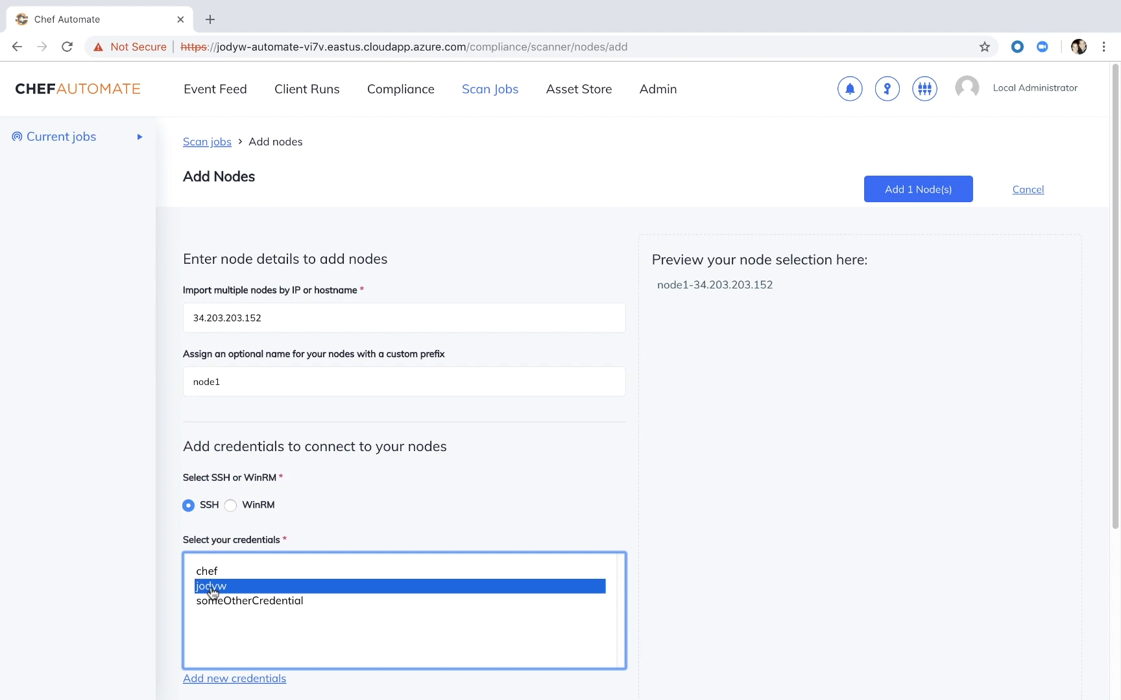
pyautogui.scroll(-3, 211, 590)
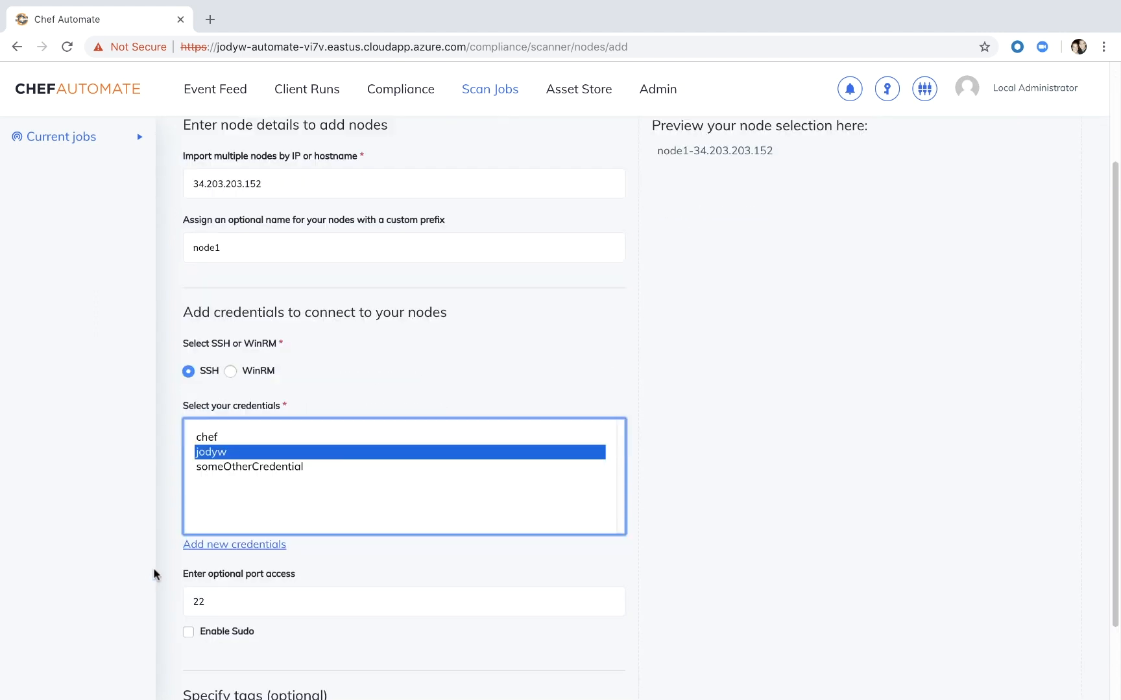
pyautogui.scroll(-1, 156, 574)
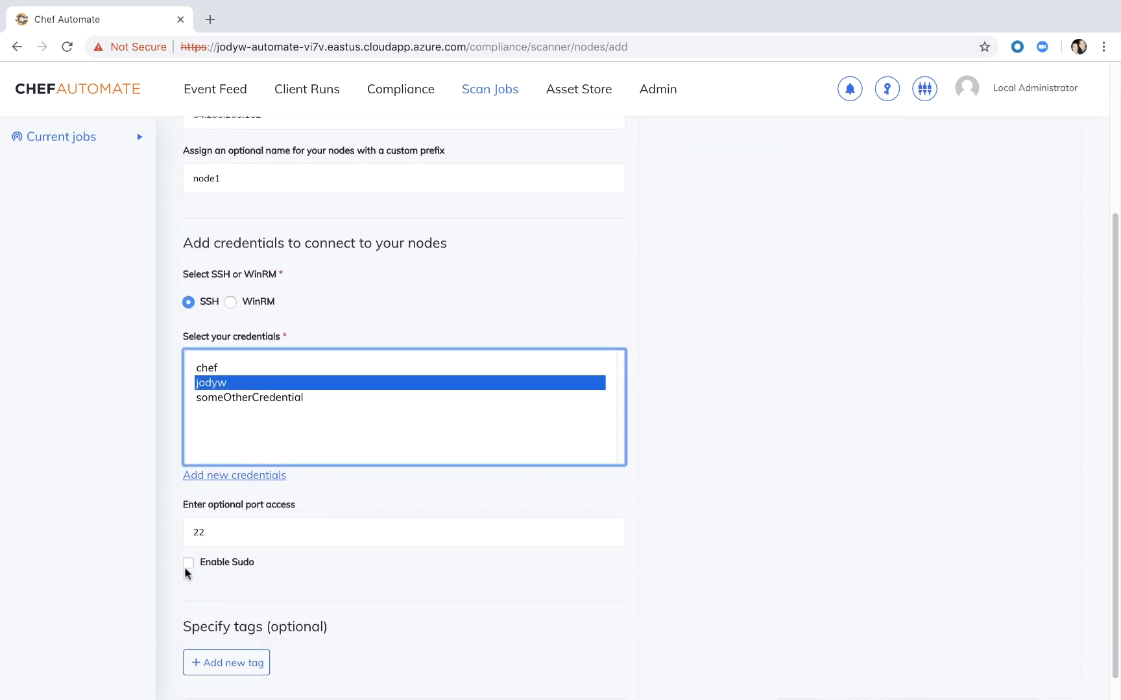
pyautogui.scroll(-1, 318, 630)
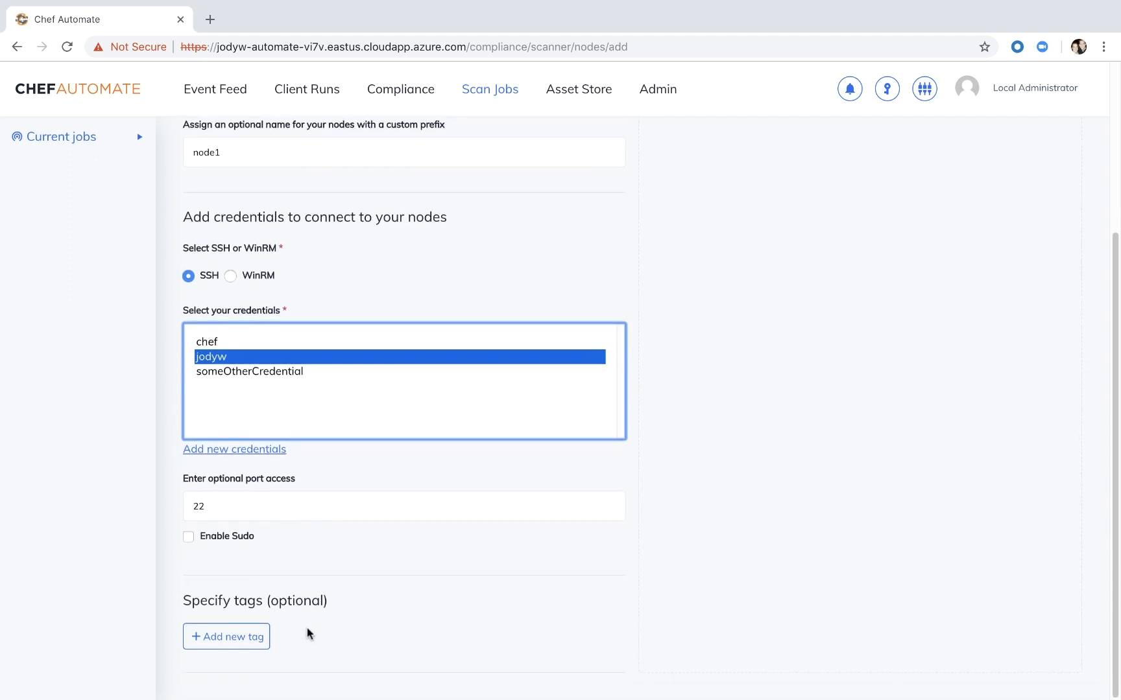
pyautogui.scroll(5, 308, 633)
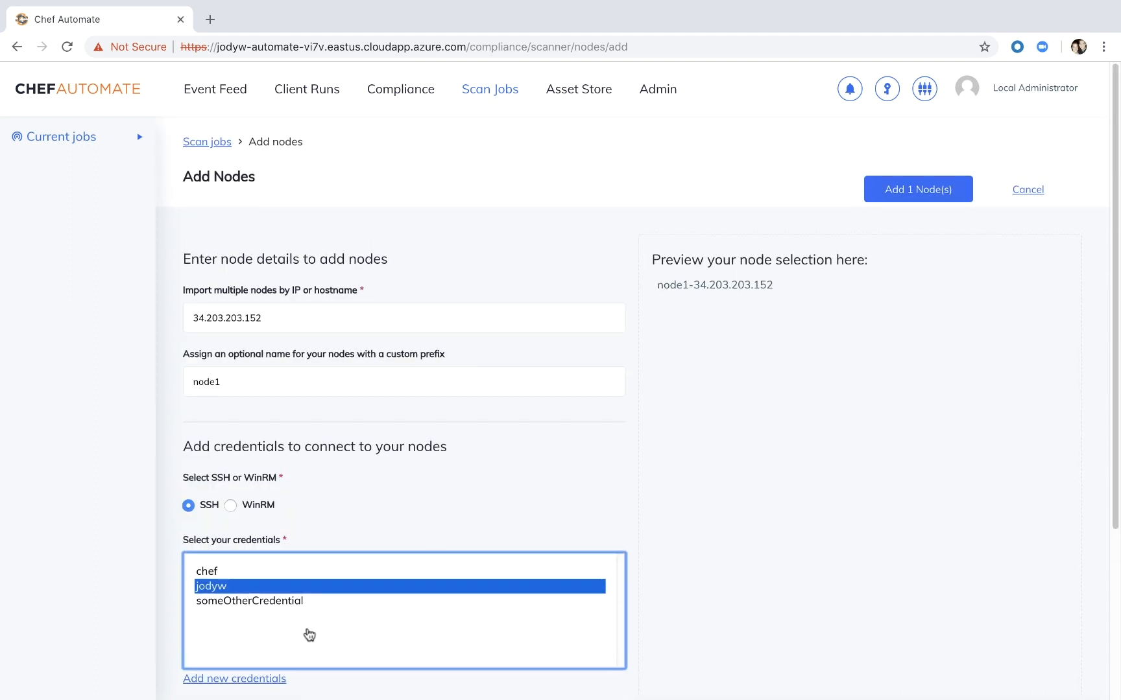
pyautogui.click(901, 190)
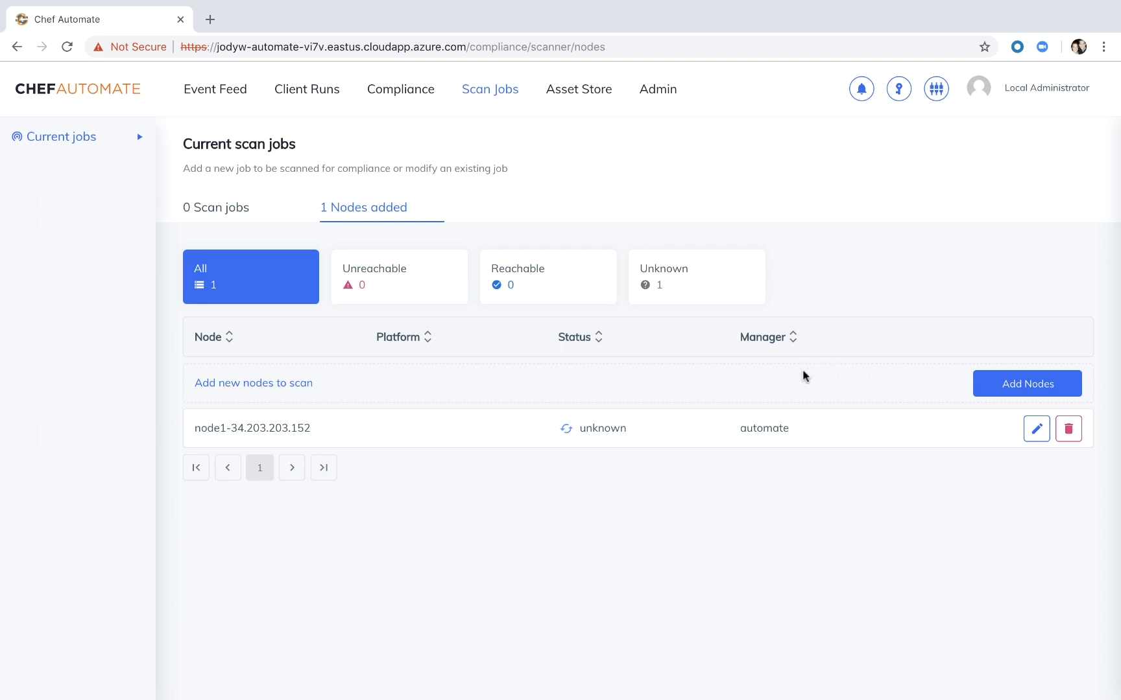
pyautogui.click(561, 429)
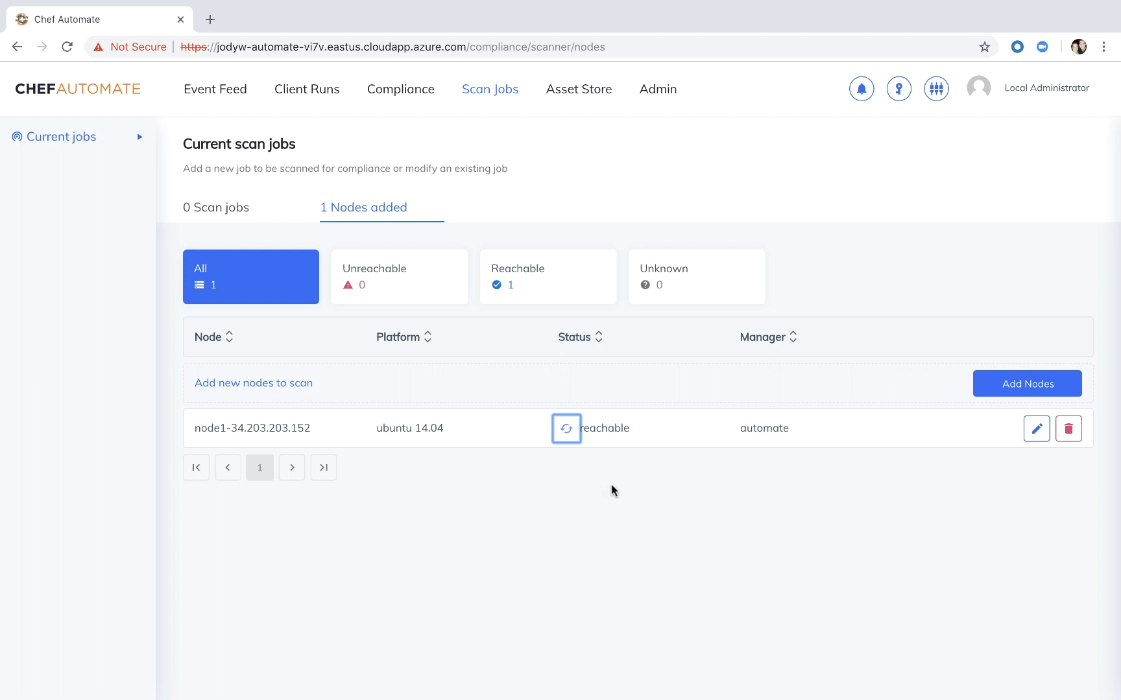
# - Create a new scan job with the manually managed nodes manager and the CIS Ubuntu 14.04 LTS Server Benchmark Level 1 profile
pyautogui.click(234, 212)
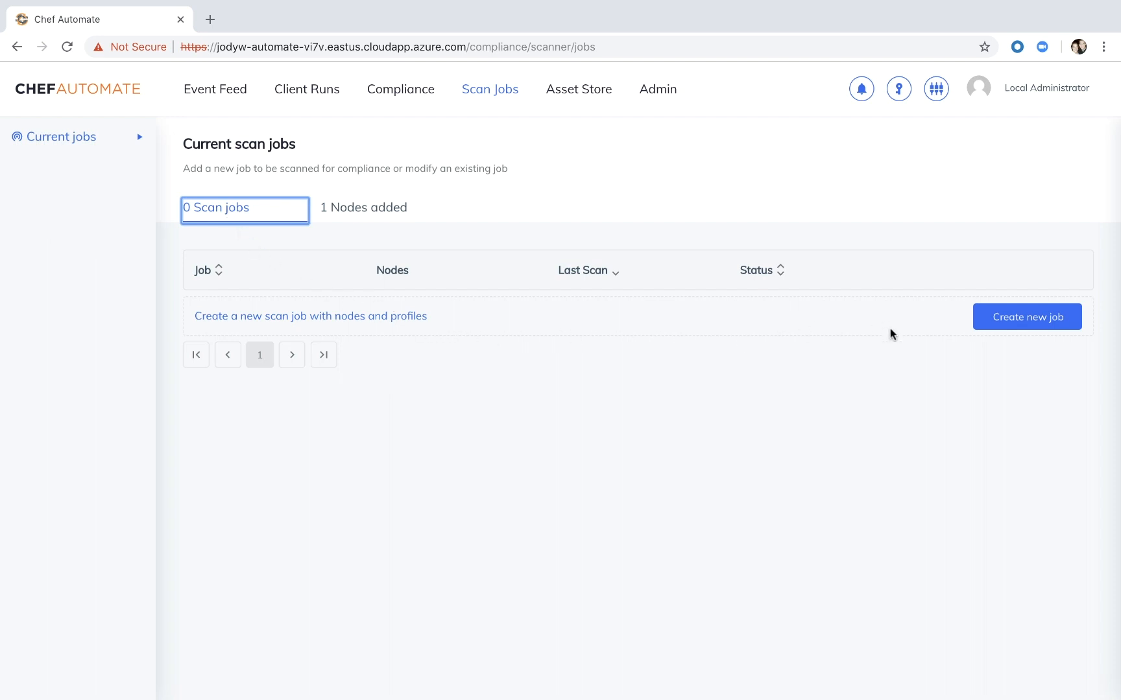
pyautogui.click(1005, 329)
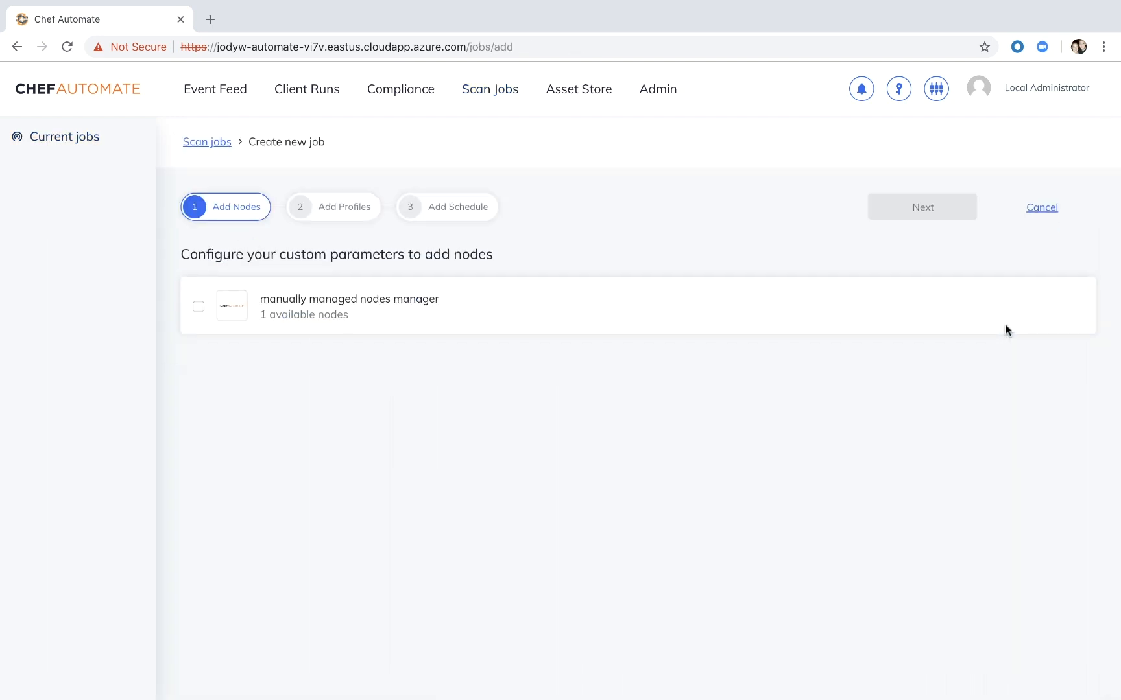
pyautogui.click(199, 310)
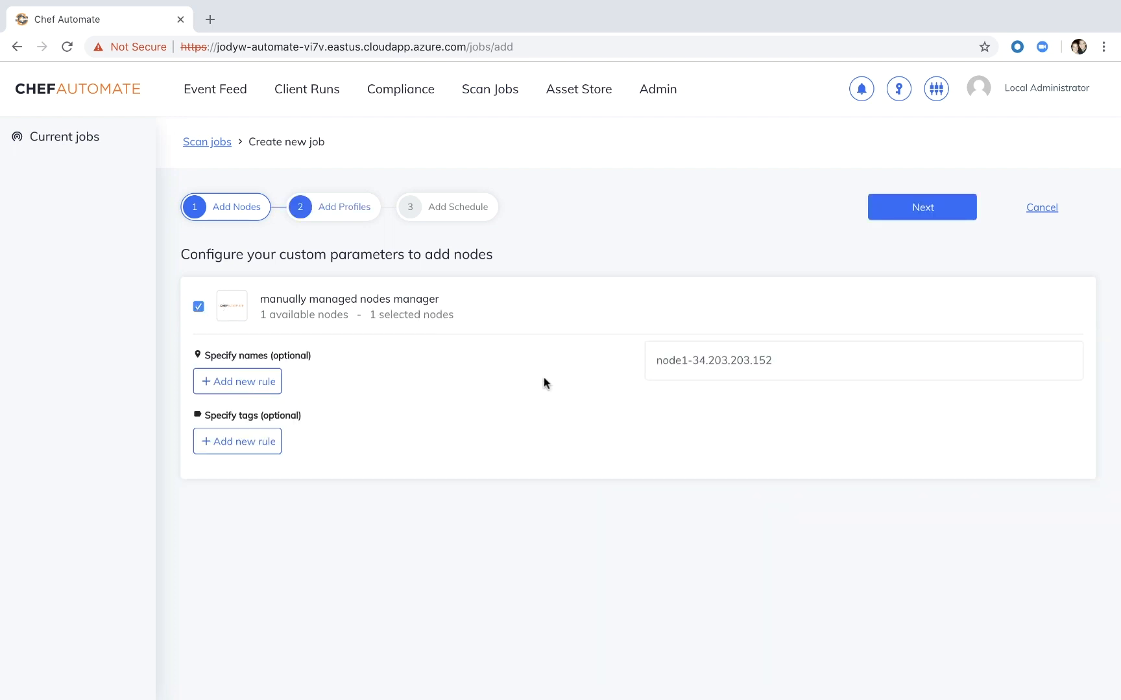
pyautogui.click(891, 209)
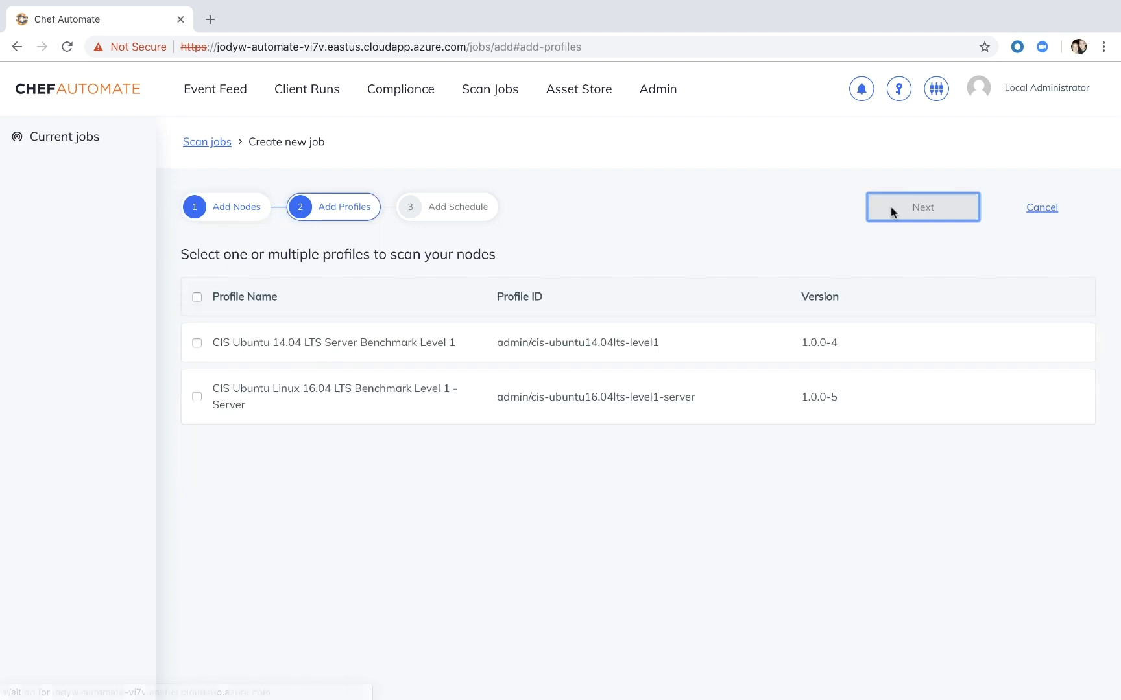
pyautogui.click(196, 343)
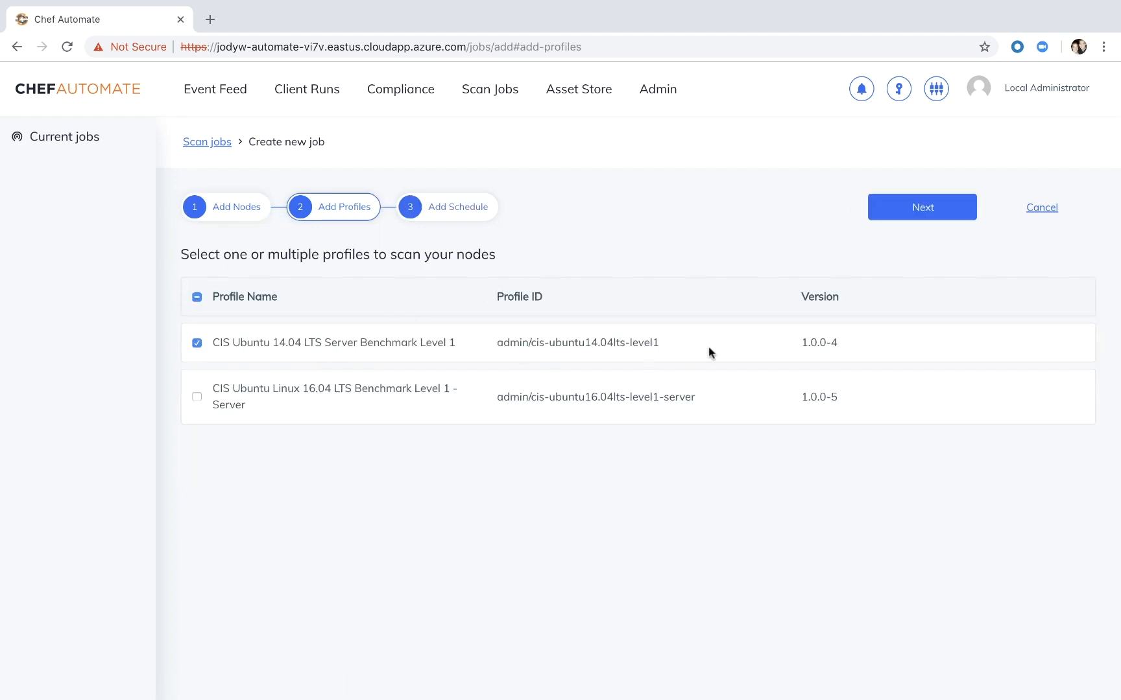
pyautogui.click(918, 209)
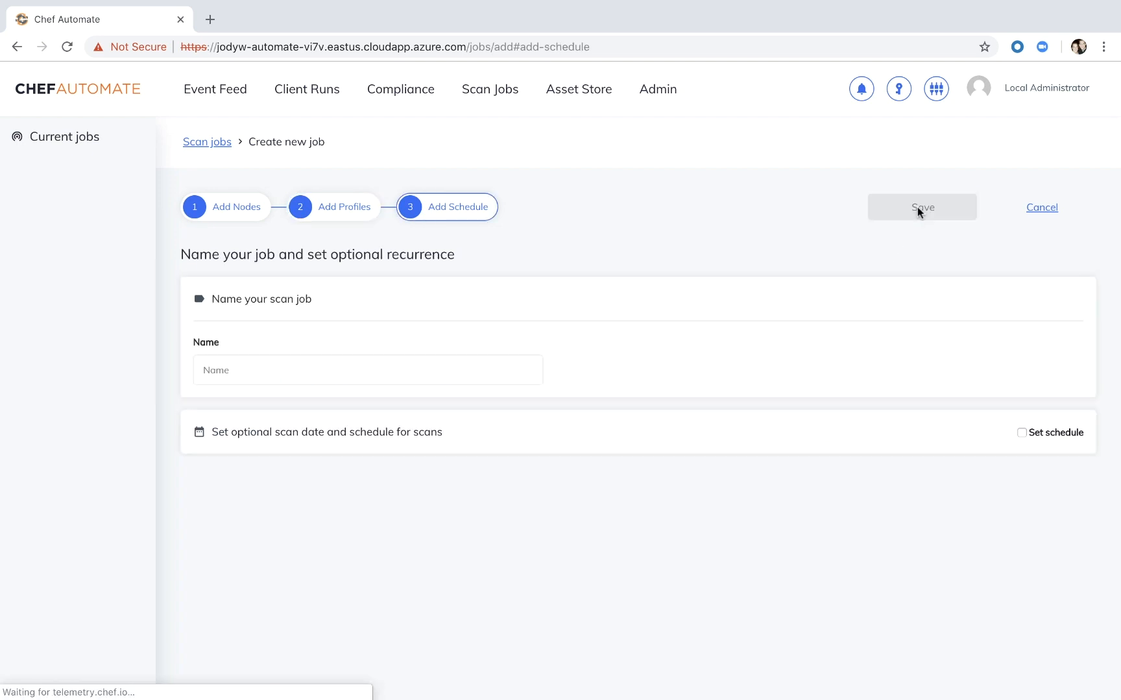
# - Name the scan job cheftv scan, schedule it from the default start time to repeat every 1 minute, and save it
pyautogui.click(475, 373)
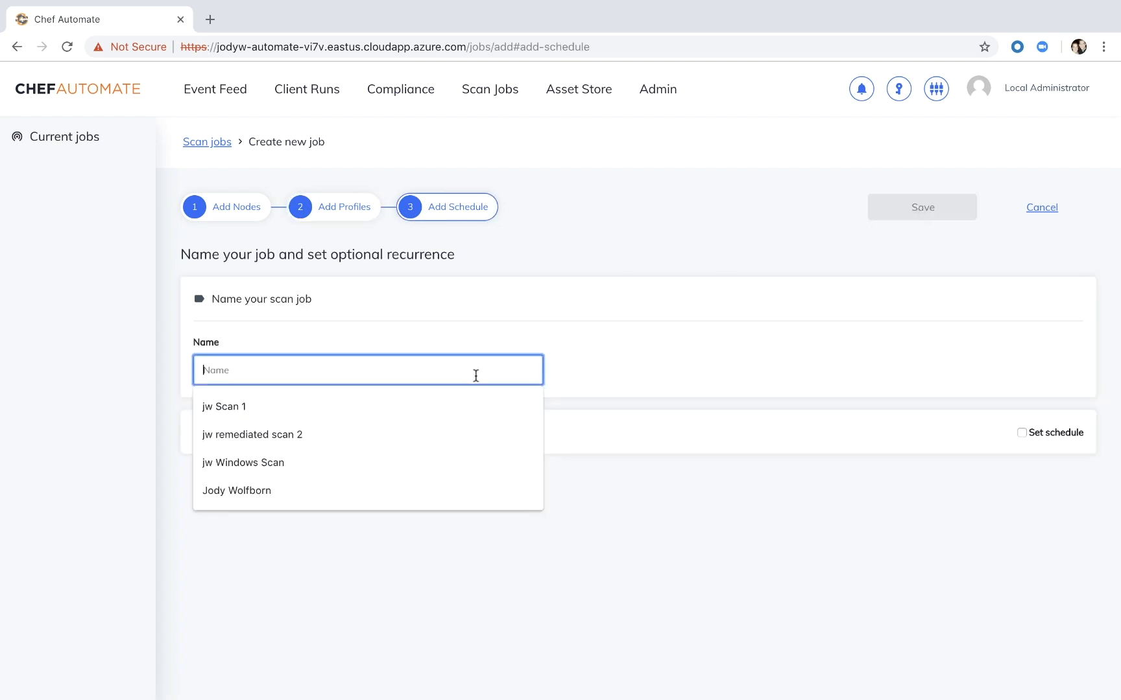
pyautogui.write('chefty scan')
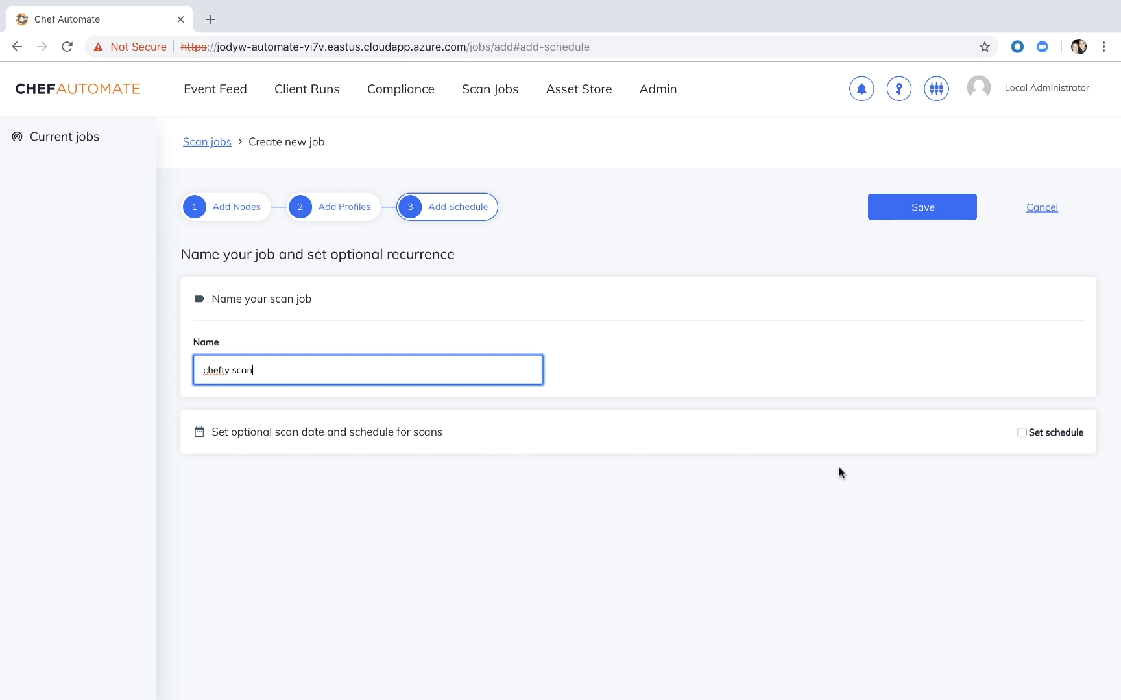
pyautogui.click(1022, 433)
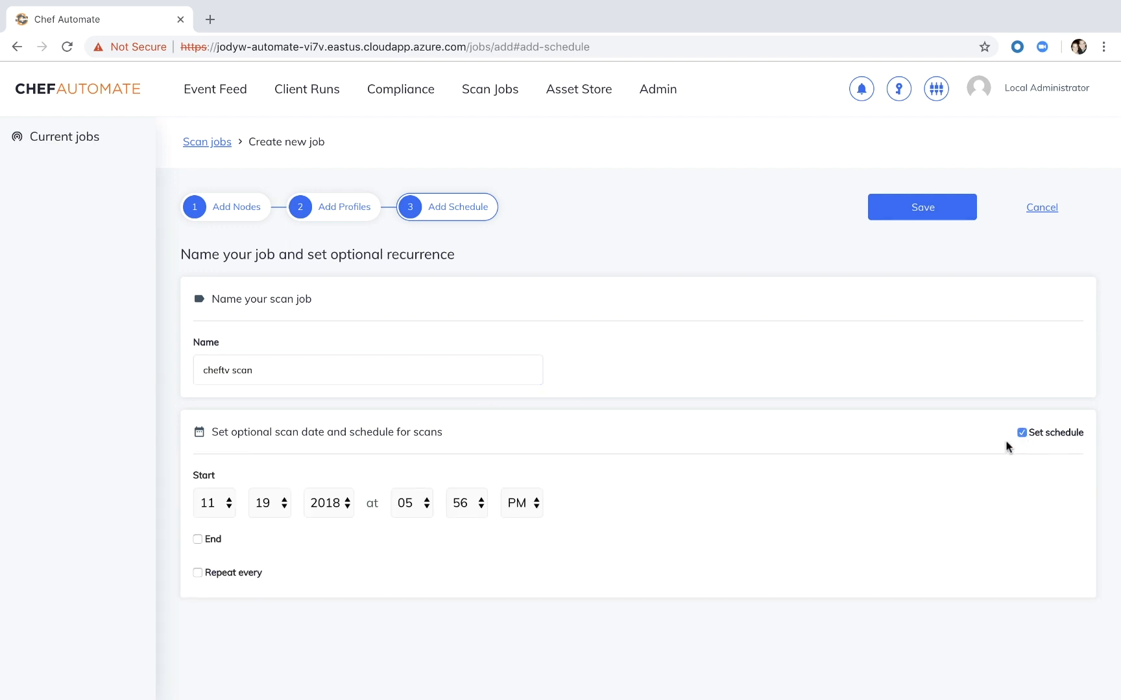
pyautogui.click(198, 573)
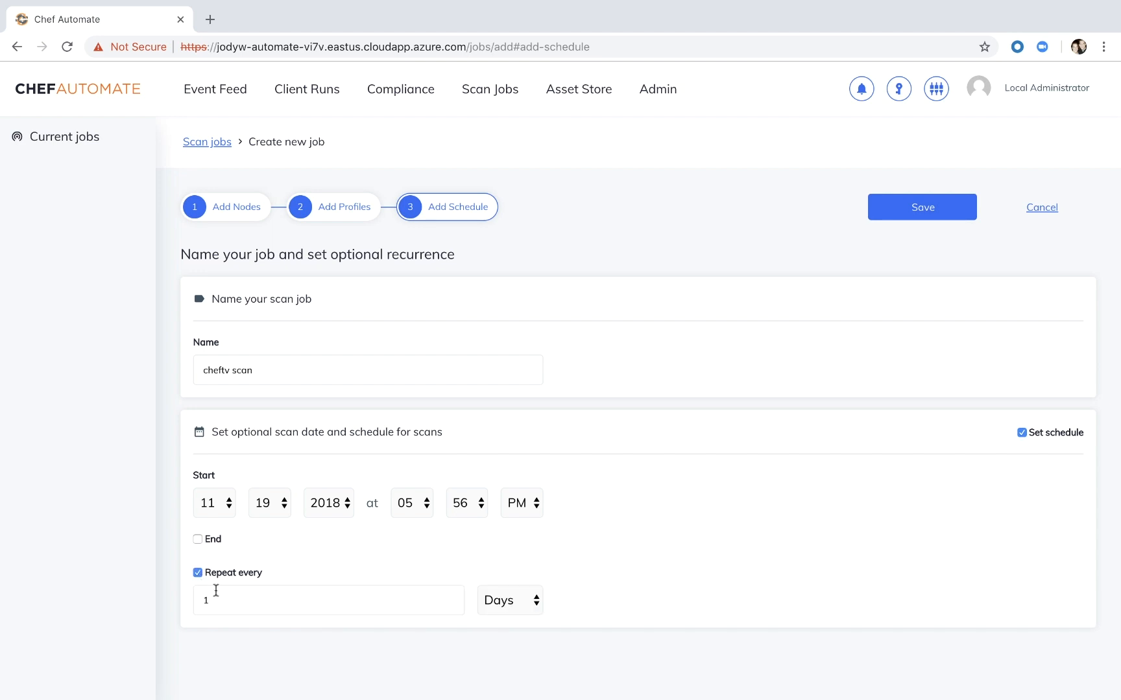
pyautogui.click(509, 602)
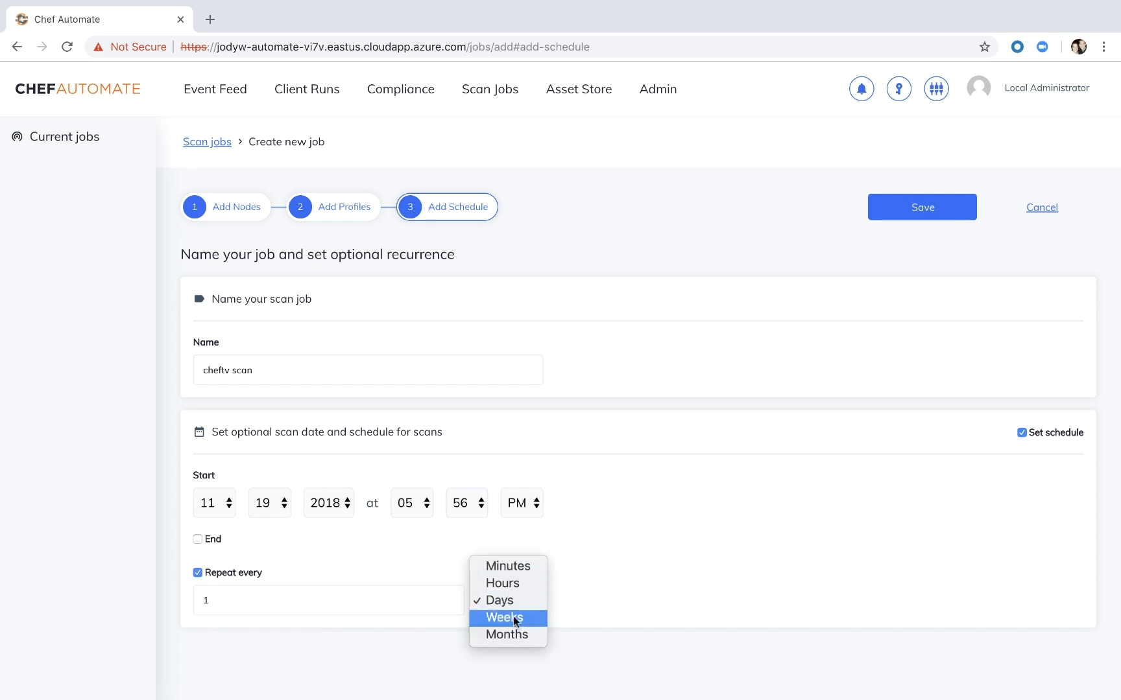
pyautogui.click(508, 567)
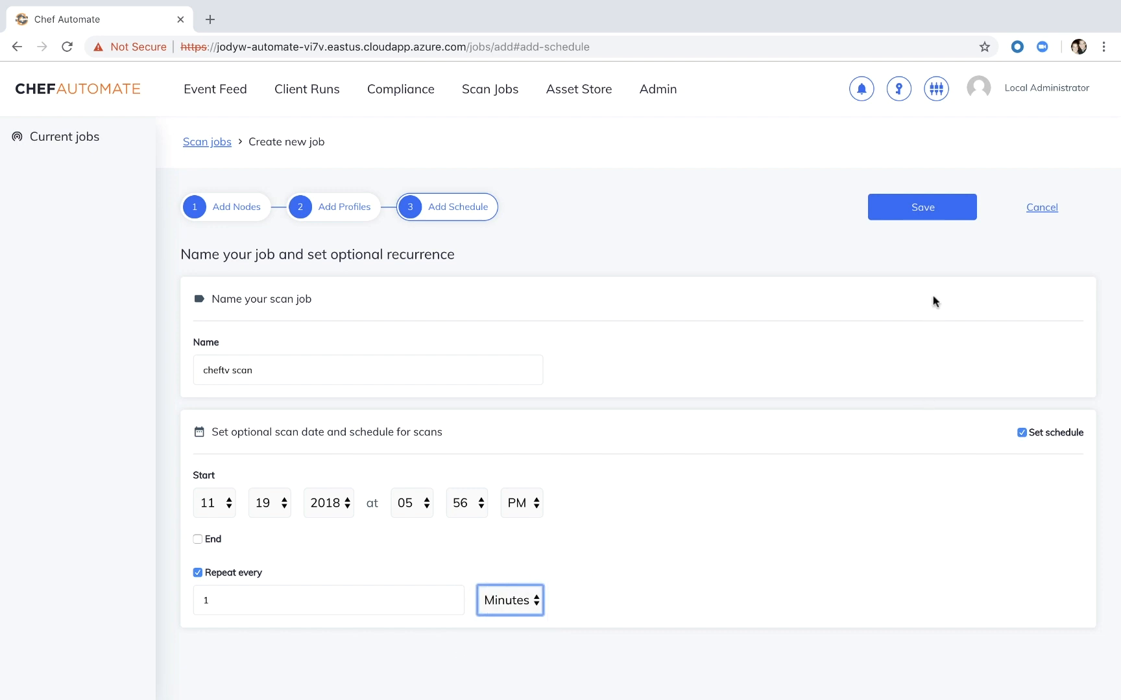
pyautogui.click(927, 211)
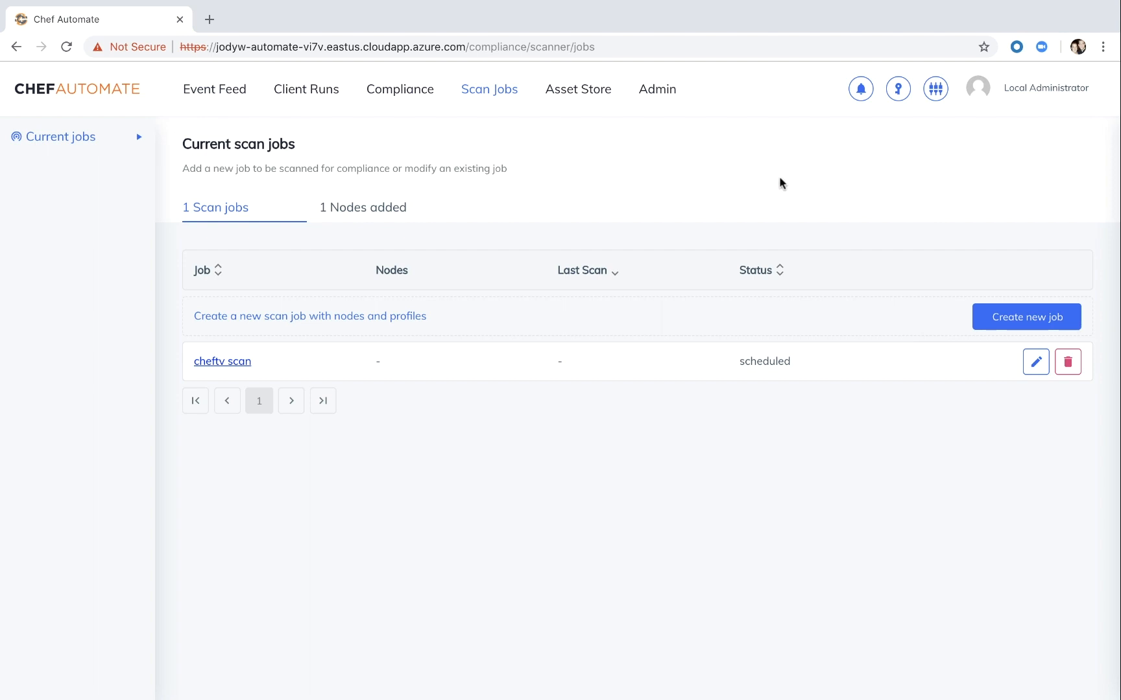
# - Open the compliance report of node1-34.203.203.152 and look over its scan summary
pyautogui.click(393, 92)
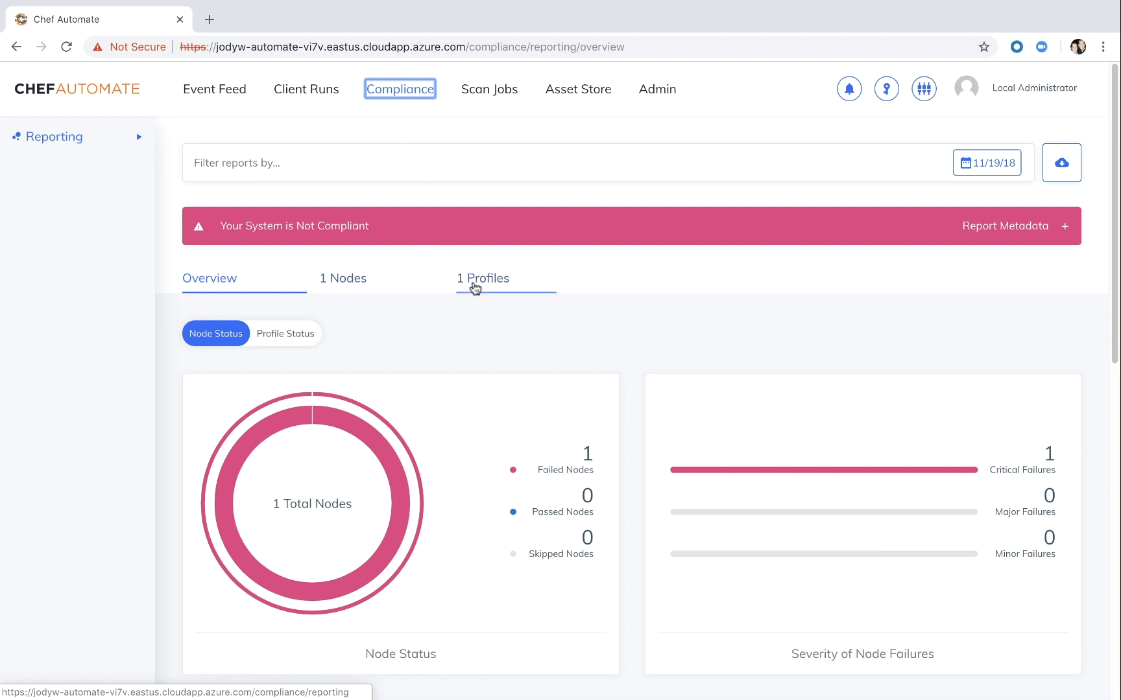
pyautogui.click(366, 279)
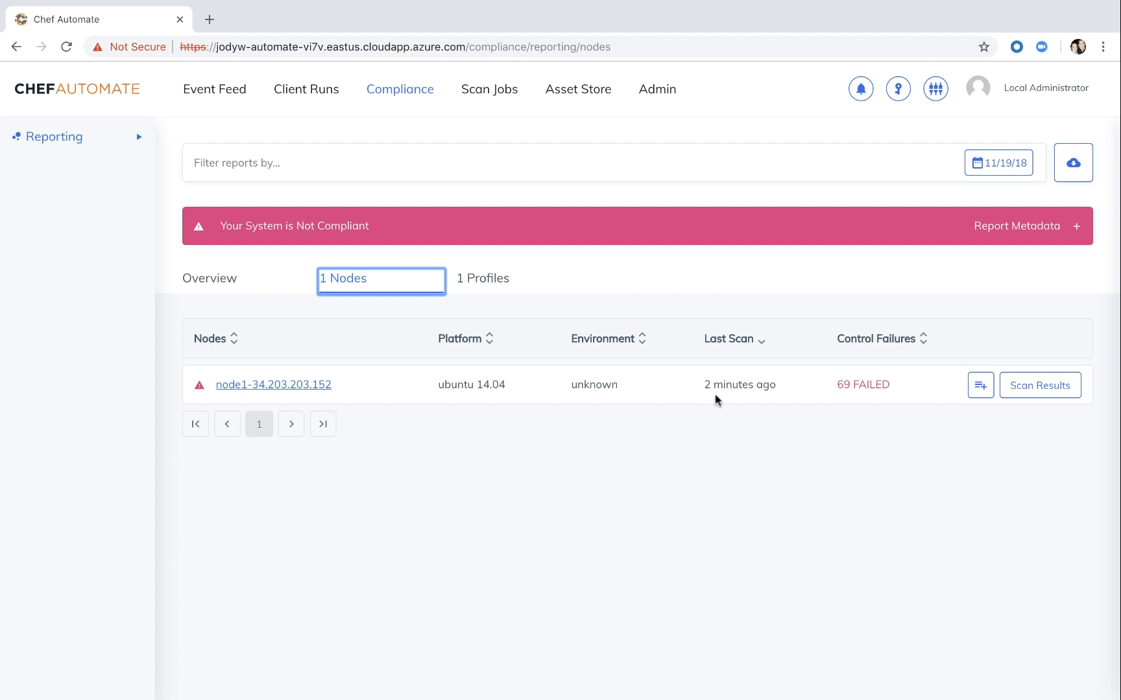
pyautogui.click(315, 384)
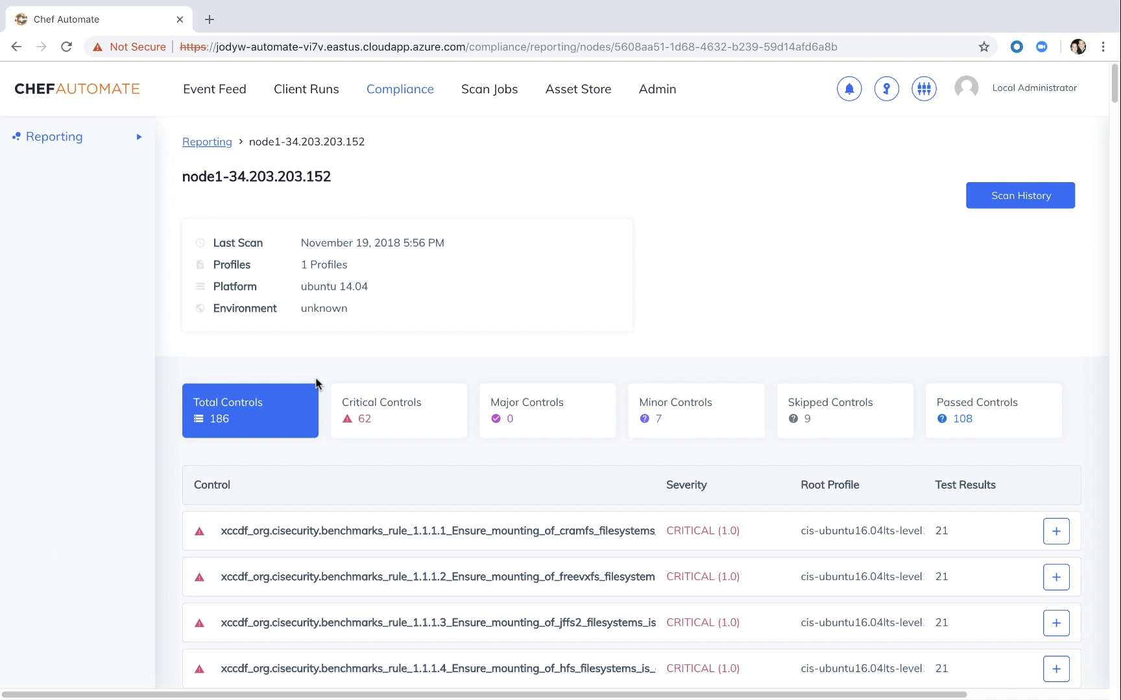
pyautogui.scroll(-1, 316, 383)
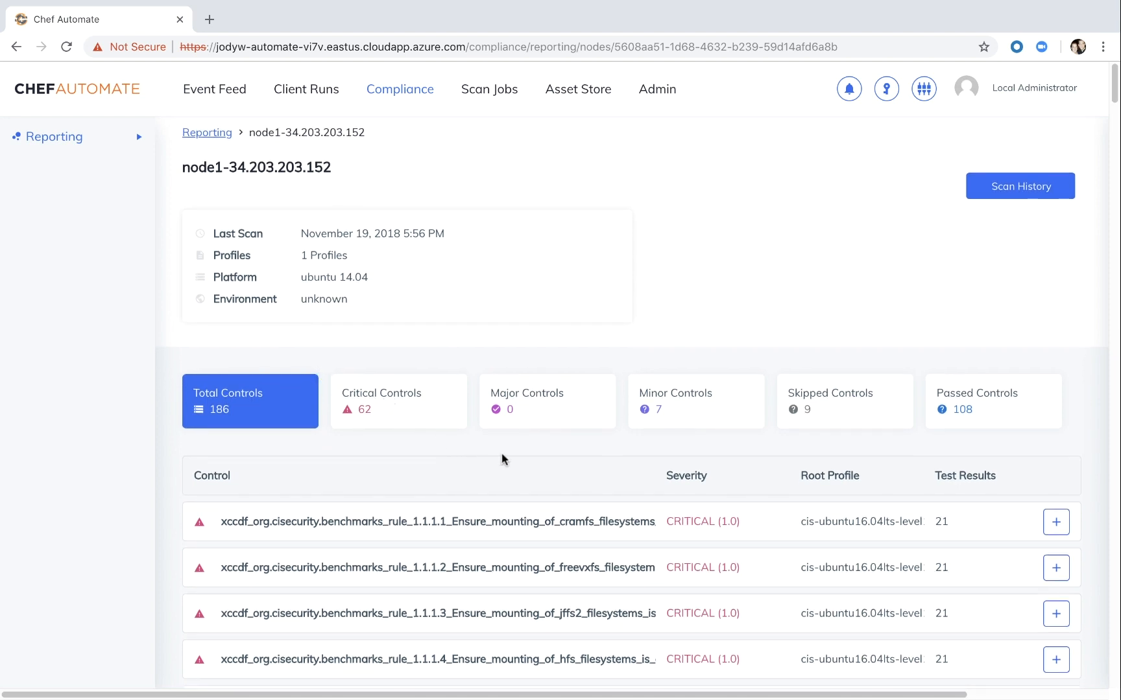
# - Filter the node's controls by minor and then critical severity, and review the list of critical controls
pyautogui.click(696, 424)
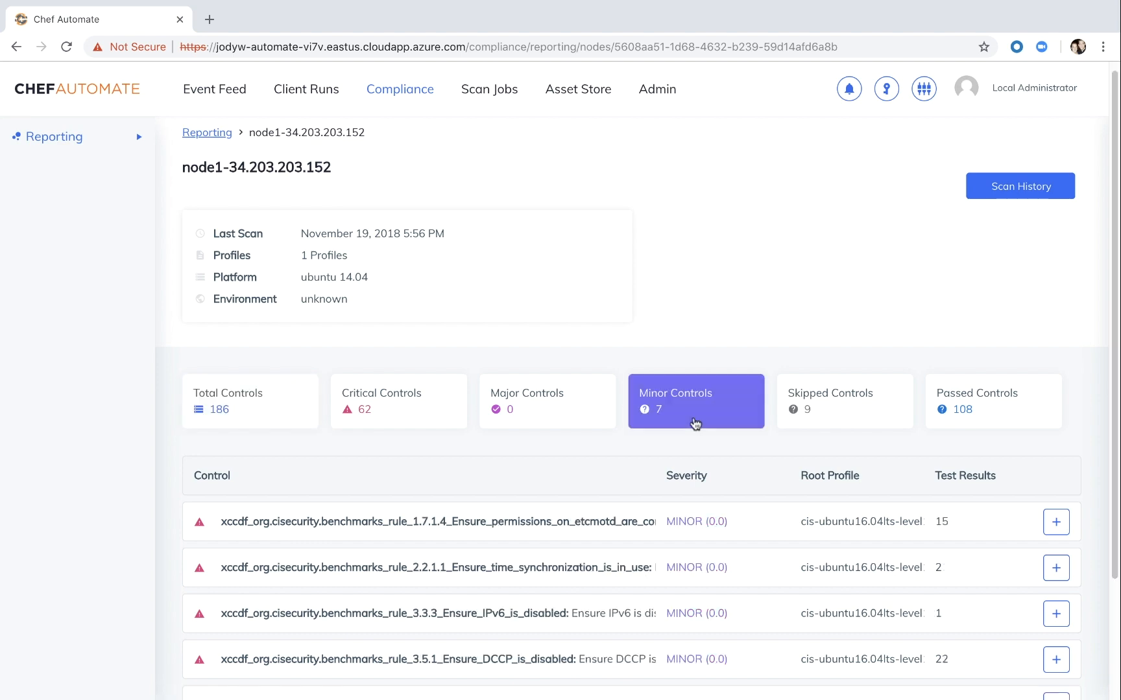
pyautogui.click(400, 396)
pyautogui.scroll(-3, 184, 519)
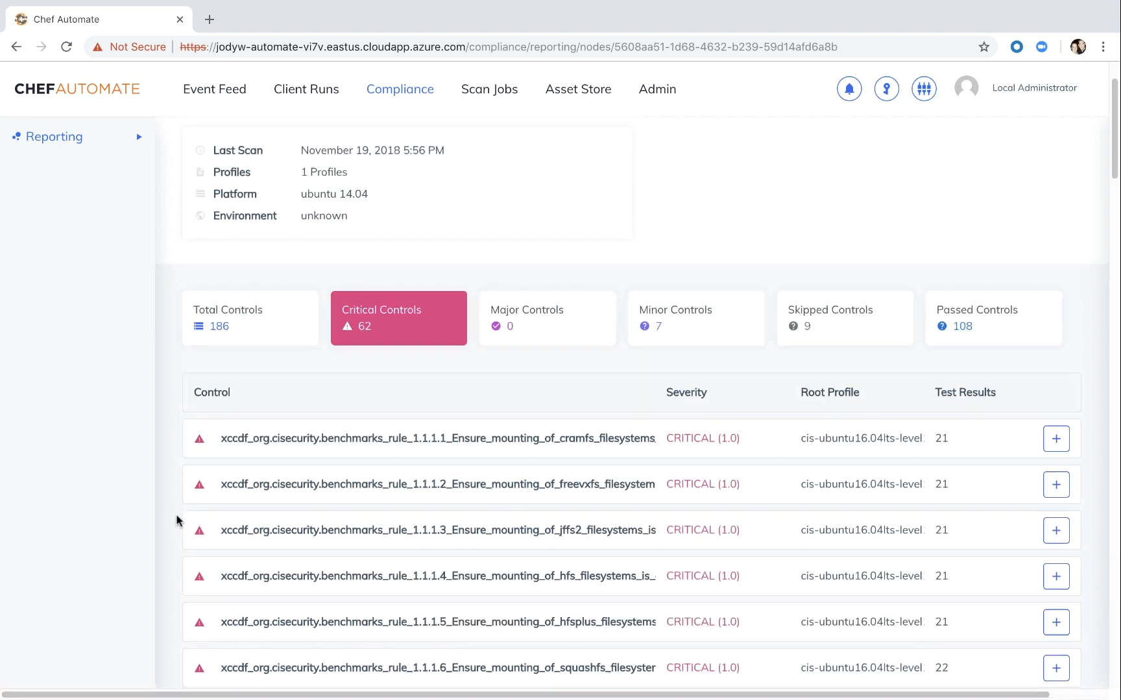
pyautogui.scroll(-14, 176, 520)
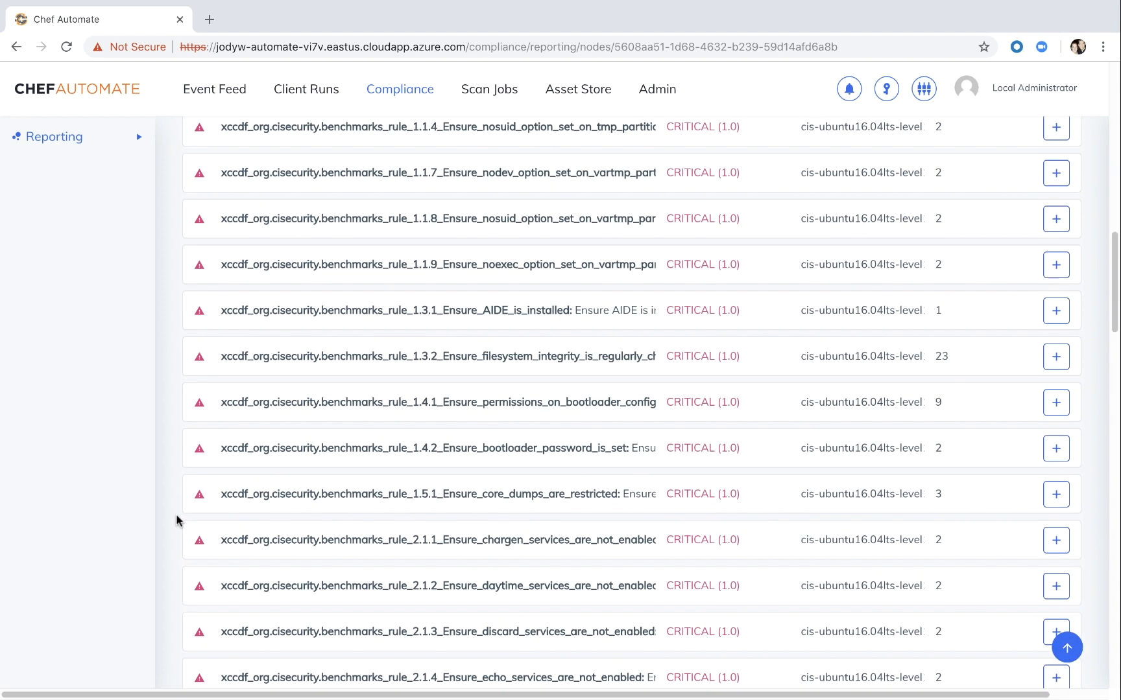
pyautogui.scroll(-3, 176, 520)
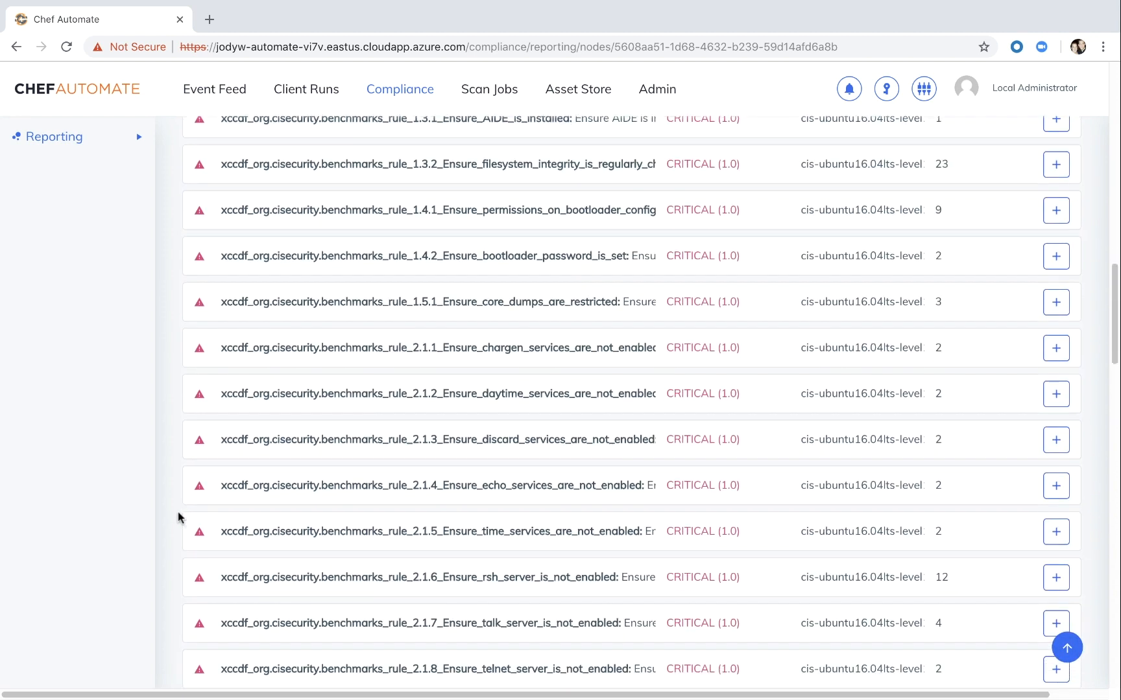
pyautogui.scroll(-4, 179, 517)
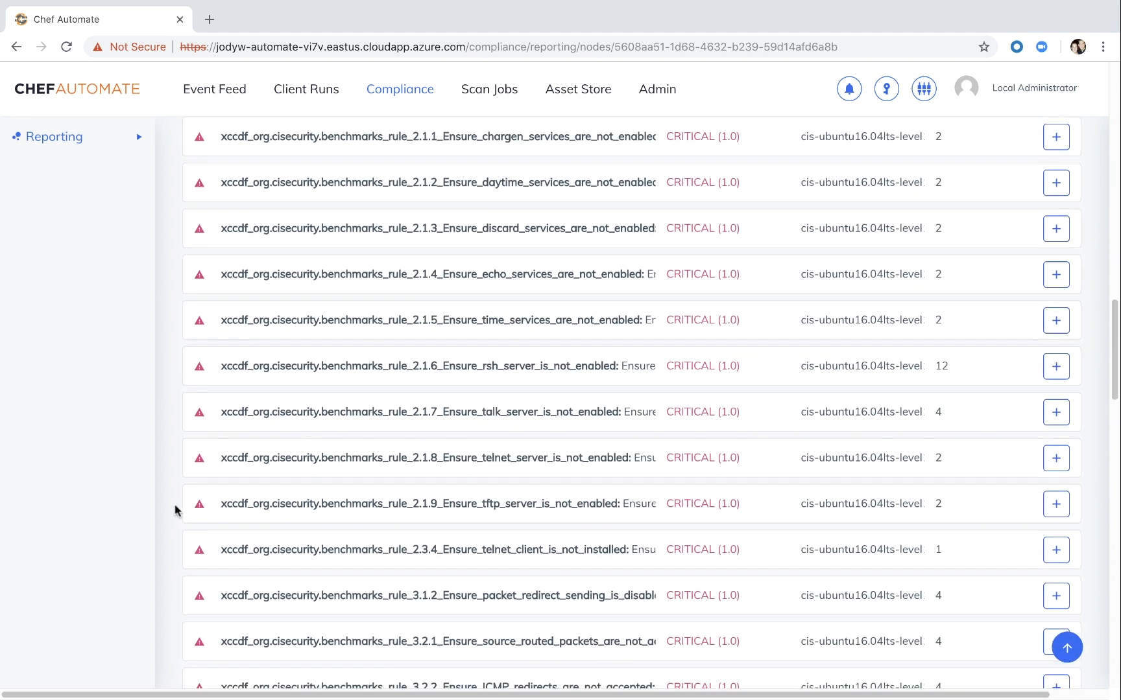
pyautogui.scroll(-1, 175, 512)
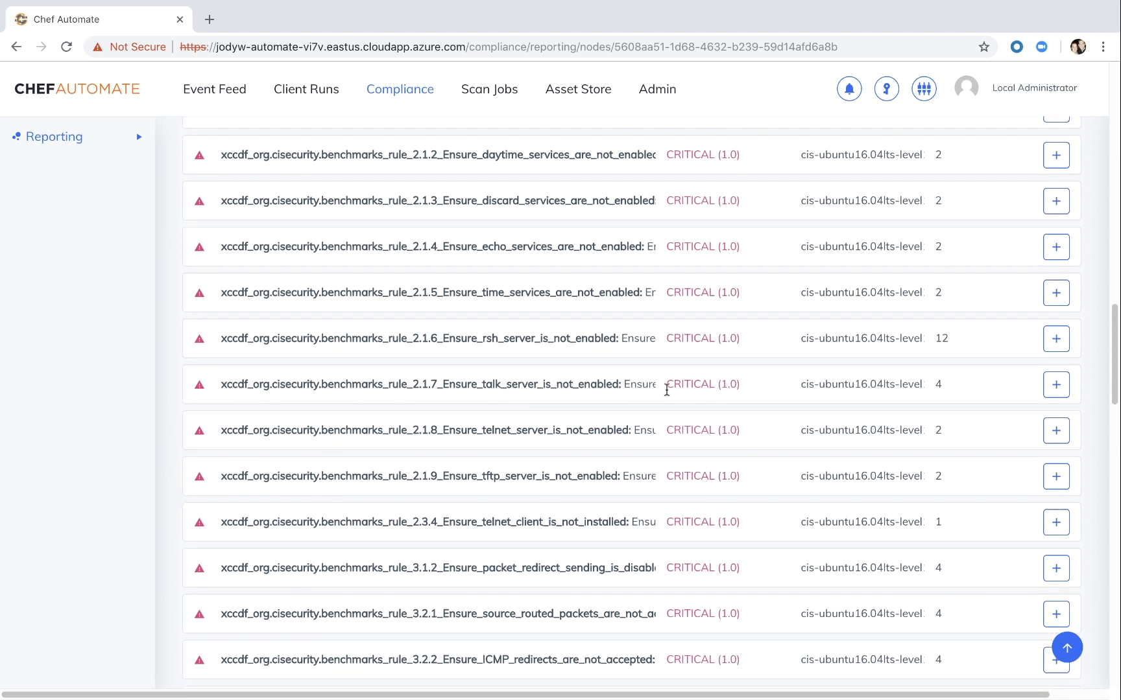
# - Expand rule 2.1.7, Ensure talk server is not enabled, and examine its test results and source code
pyautogui.doubleClick(442, 384)
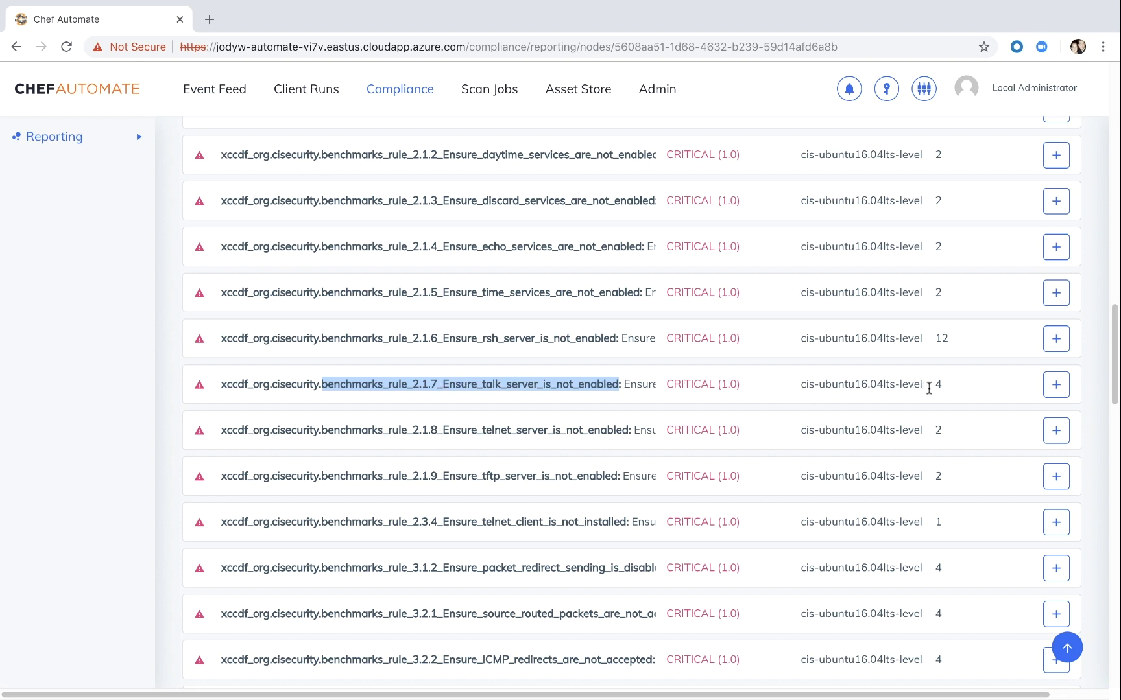
pyautogui.click(1053, 388)
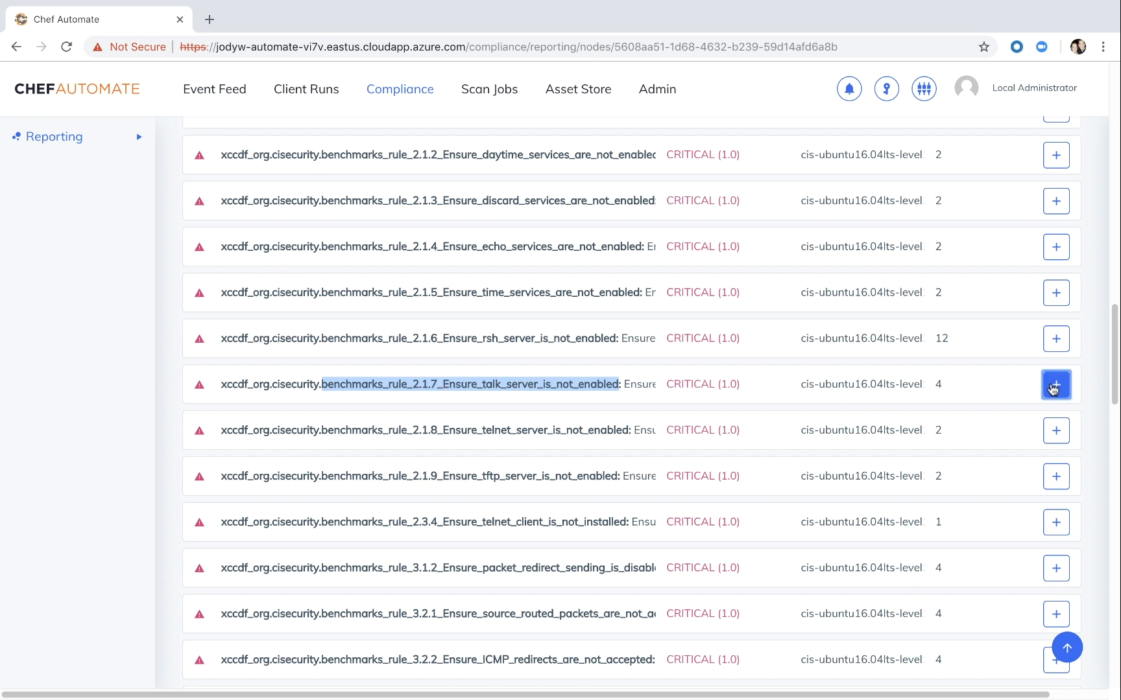
pyautogui.scroll(-2, 483, 512)
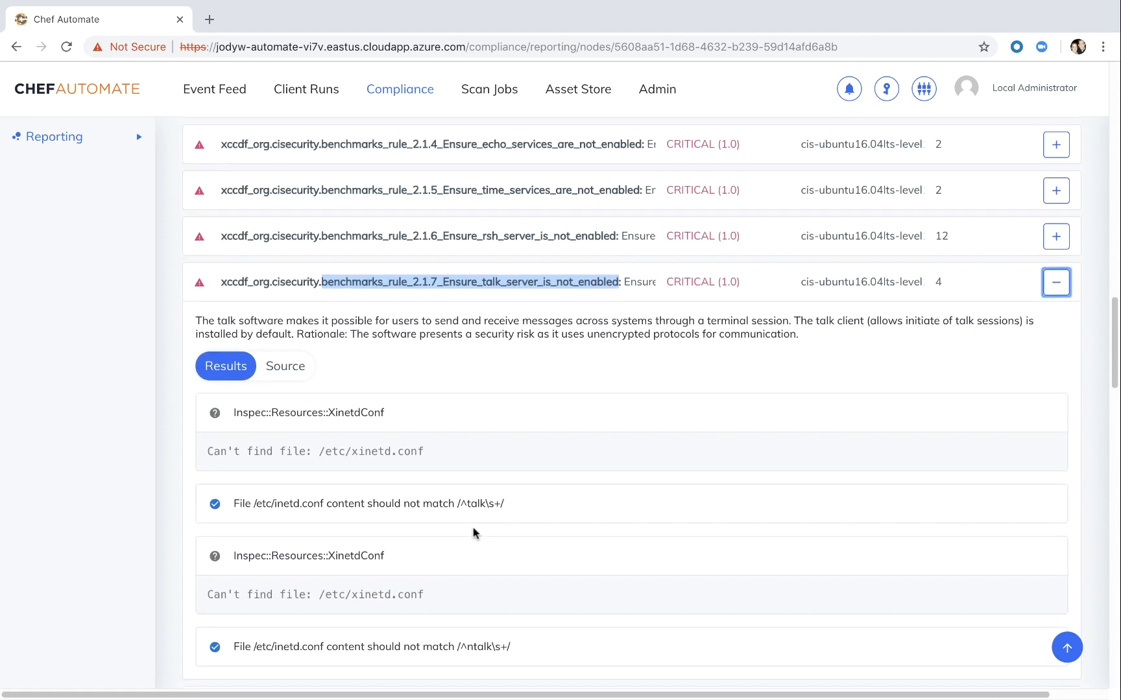
pyautogui.scroll(-1, 473, 527)
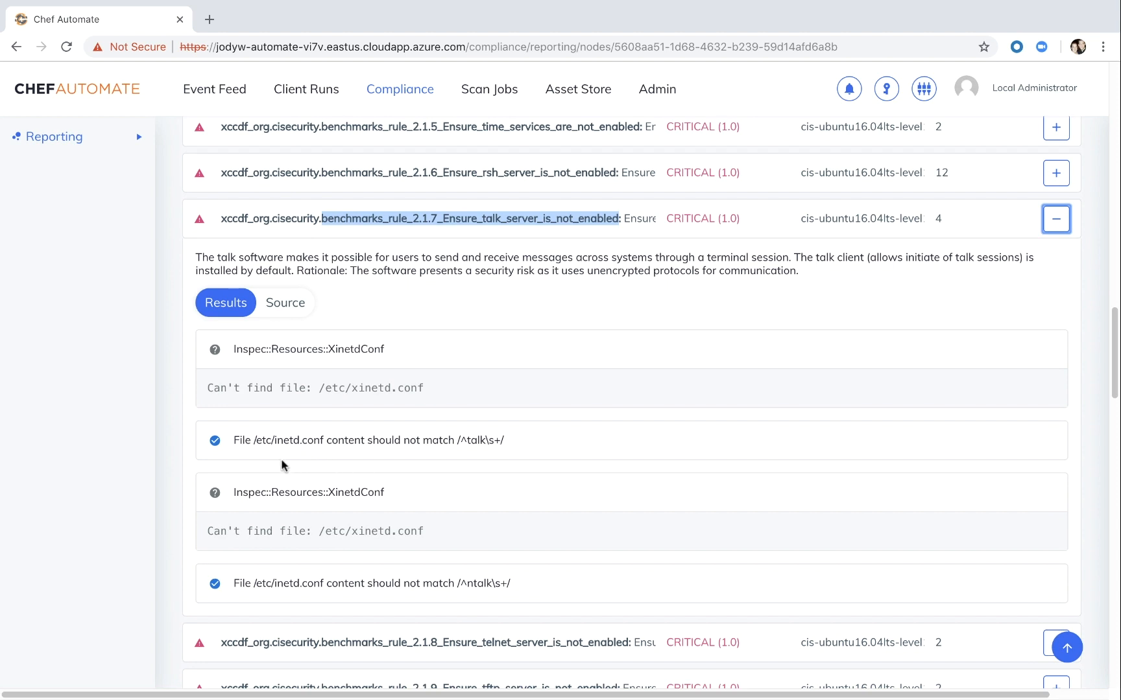
pyautogui.click(283, 301)
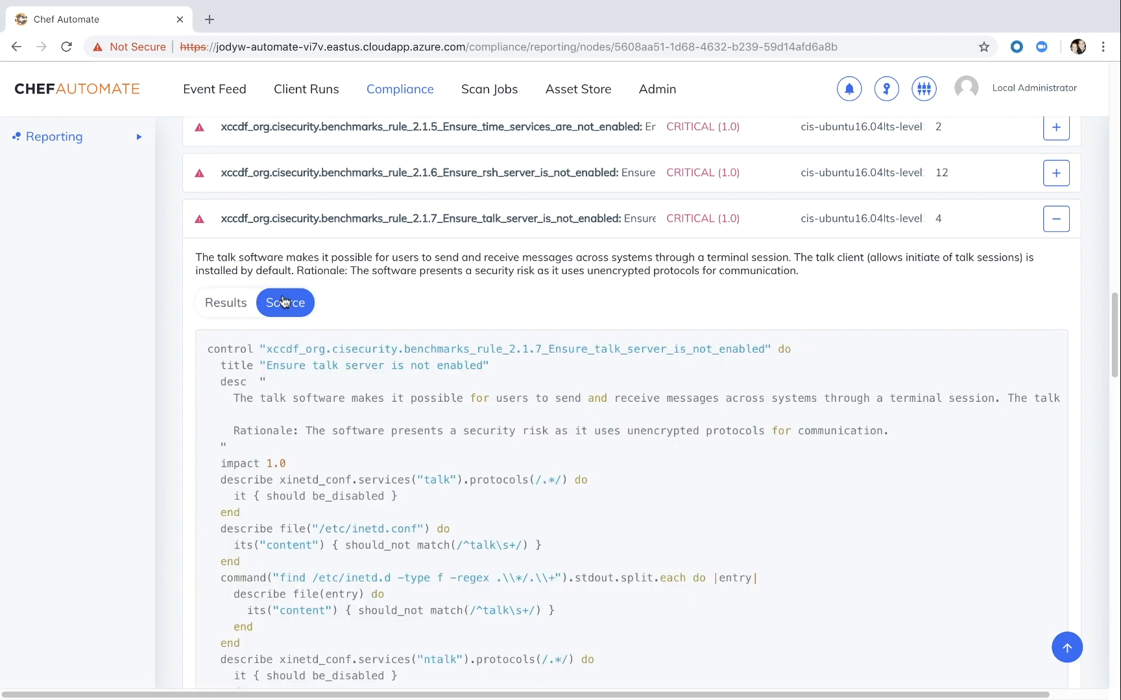
pyautogui.scroll(-1, 323, 519)
pyautogui.scroll(-3, 322, 519)
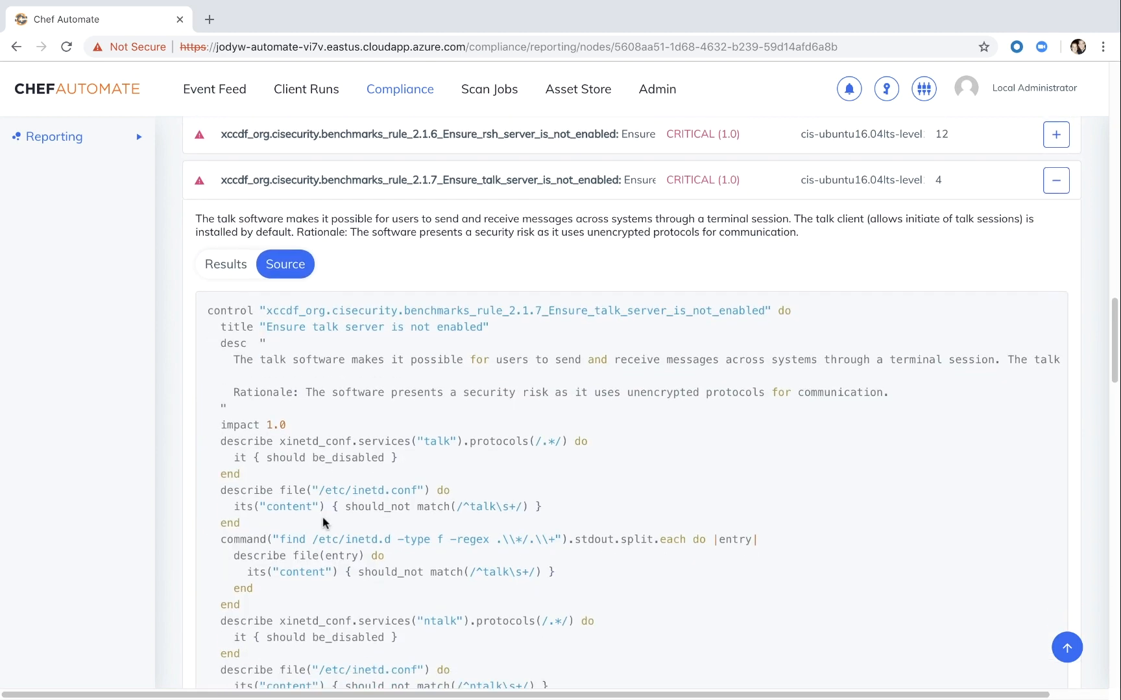